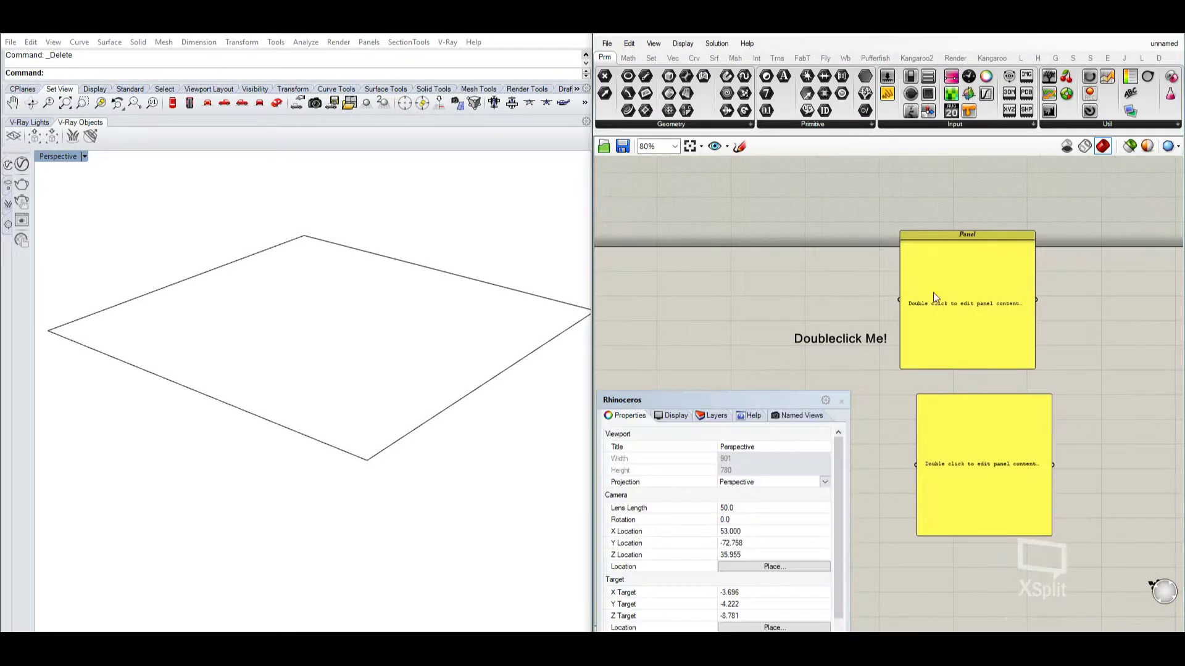
- Delete both panels and the placeholder text from the canvas and close the floating Rhinoceros properties window
drag(1102, 219, 765, 579)
key(Delete)
click(841, 401)
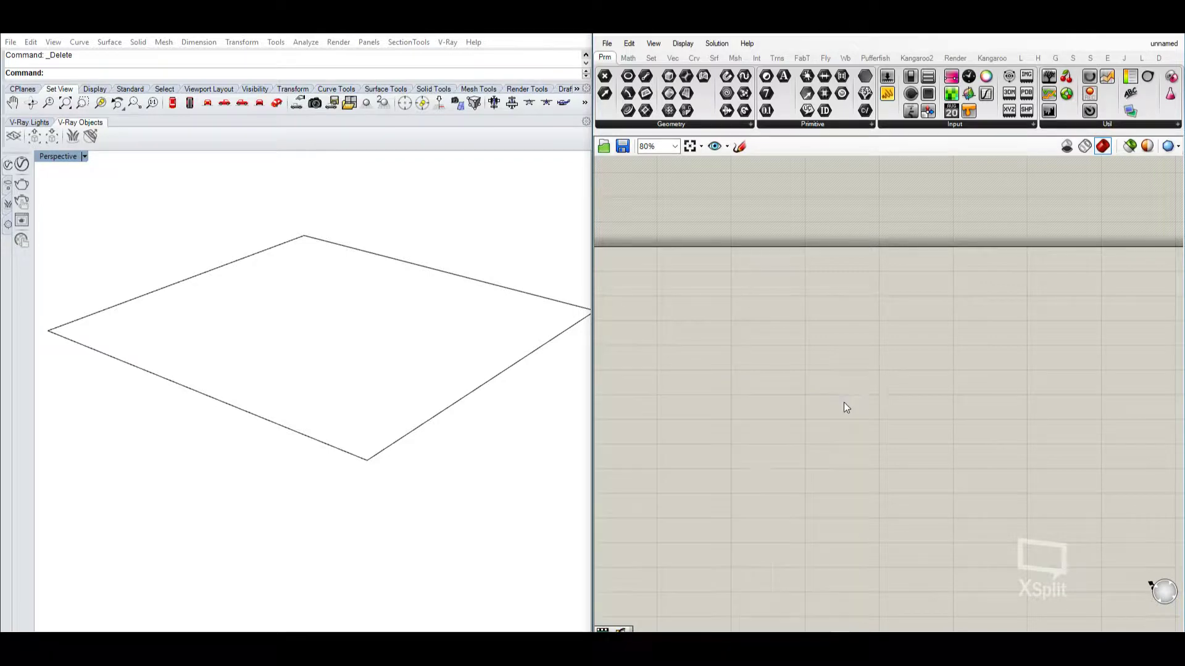
right_drag(779, 404, 848, 391)
drag(759, 324, 547, 569)
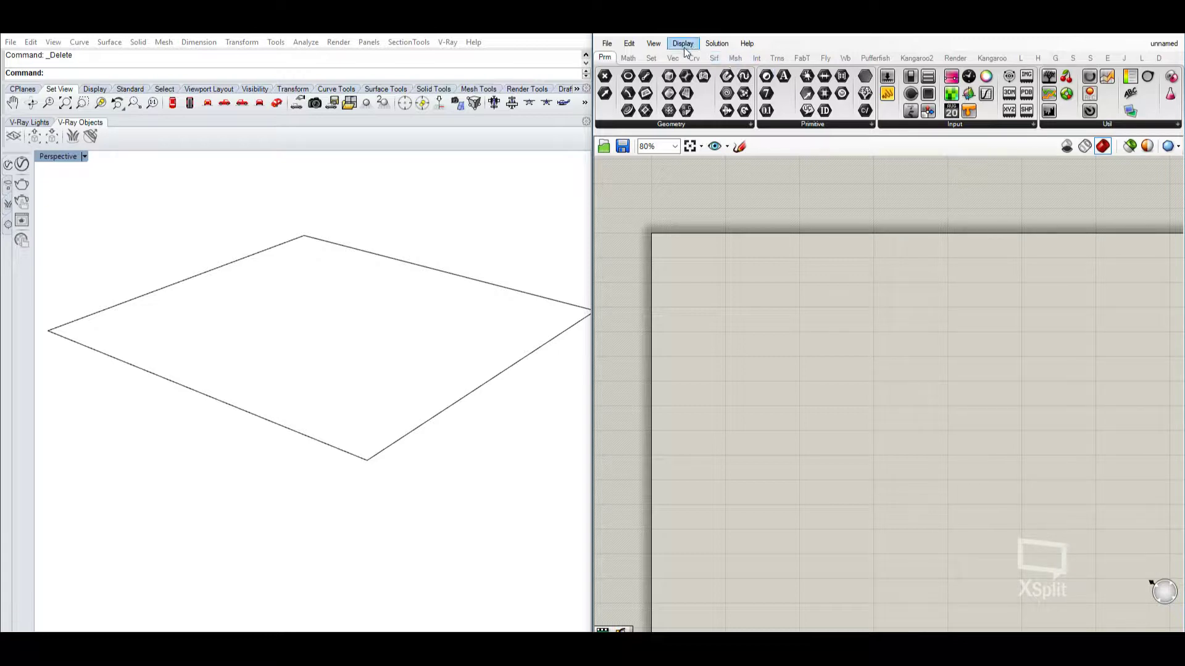
- Place a Range component on the canvas with a Series component below it
click(652, 57)
click(691, 123)
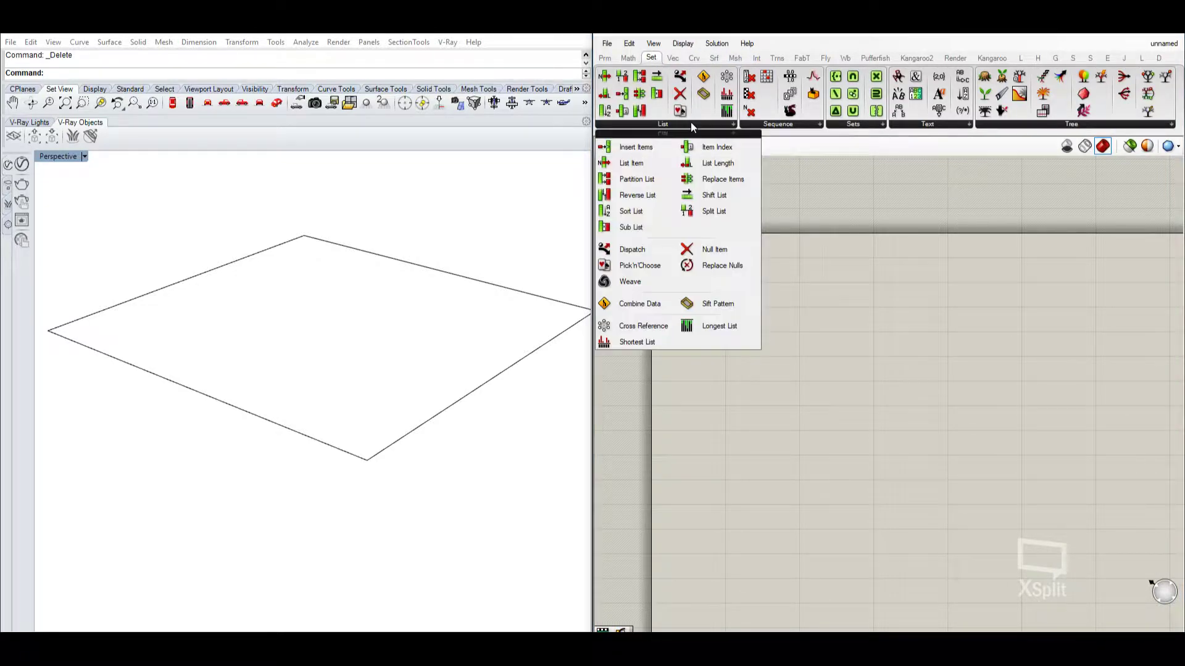
click(790, 126)
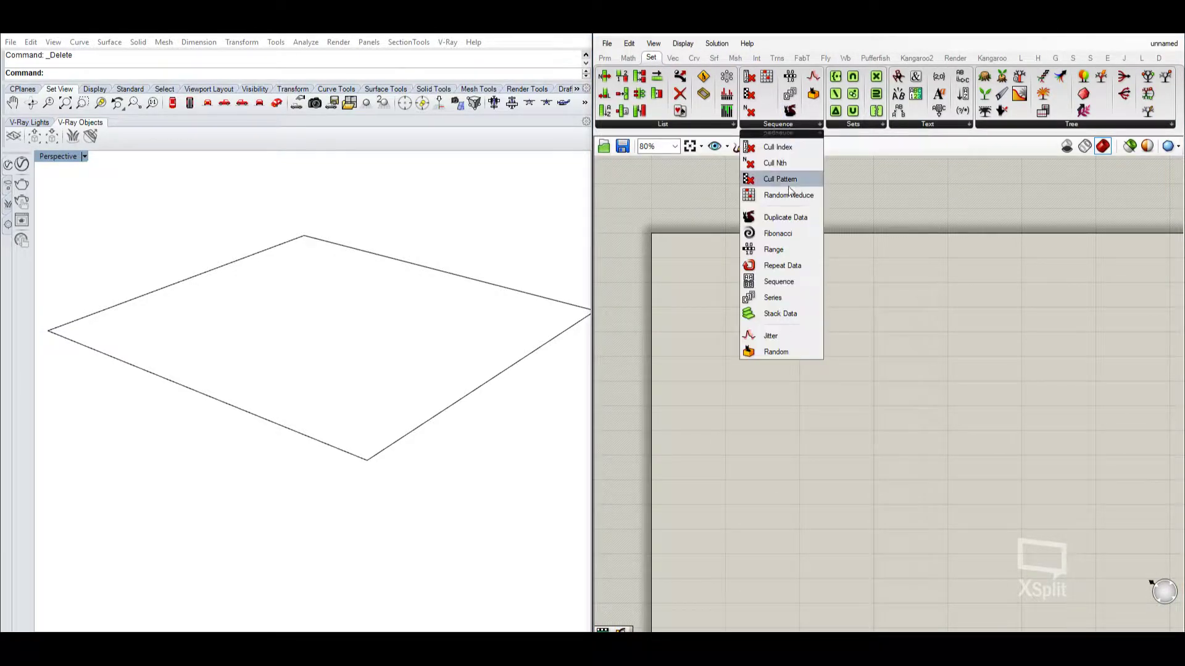
drag(773, 250, 779, 370)
click(792, 125)
scroll(769, 409, up, 2)
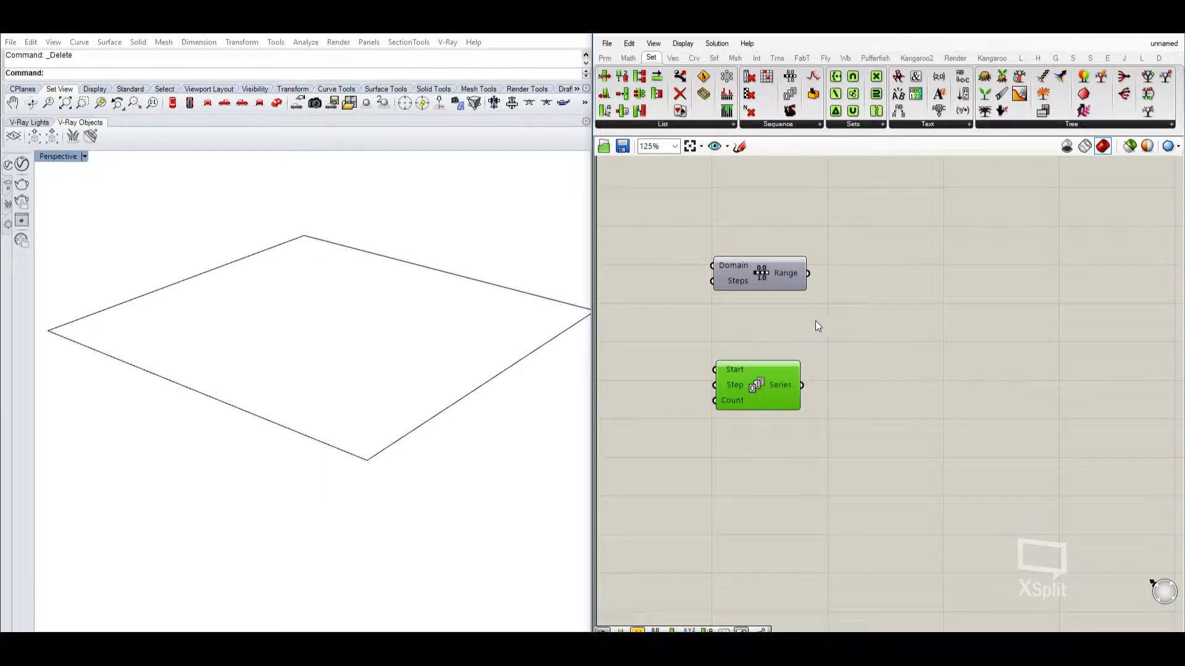
scroll(837, 336, up, 1)
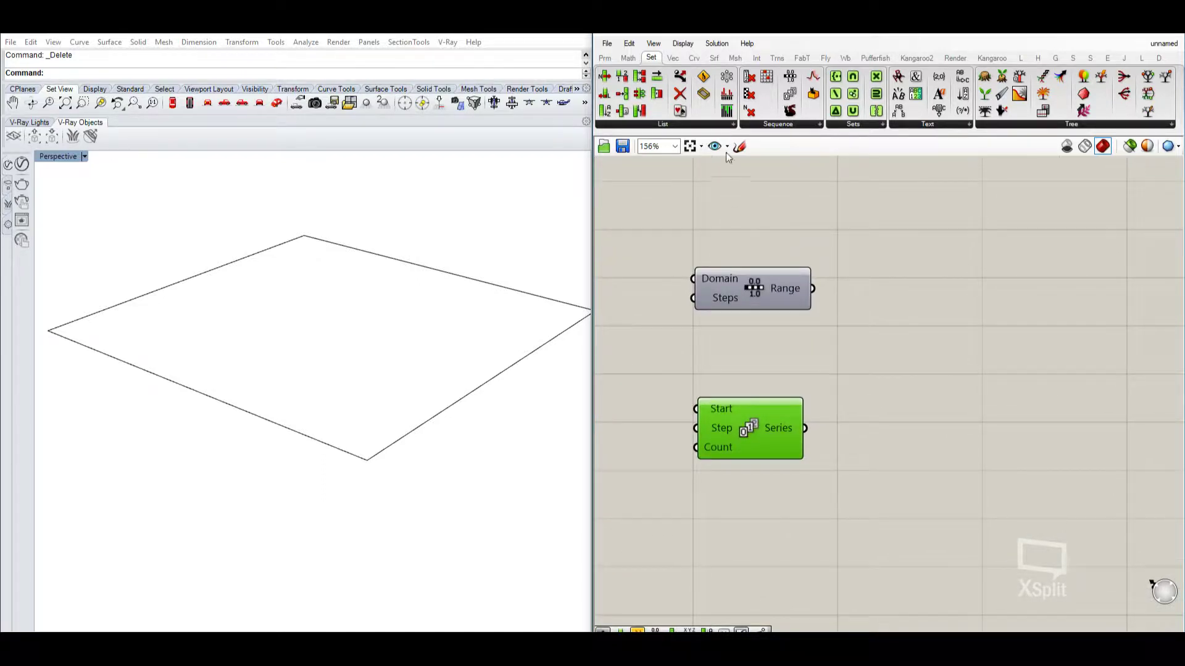
- Add an empty Panel to the canvas beside the Range component
click(605, 58)
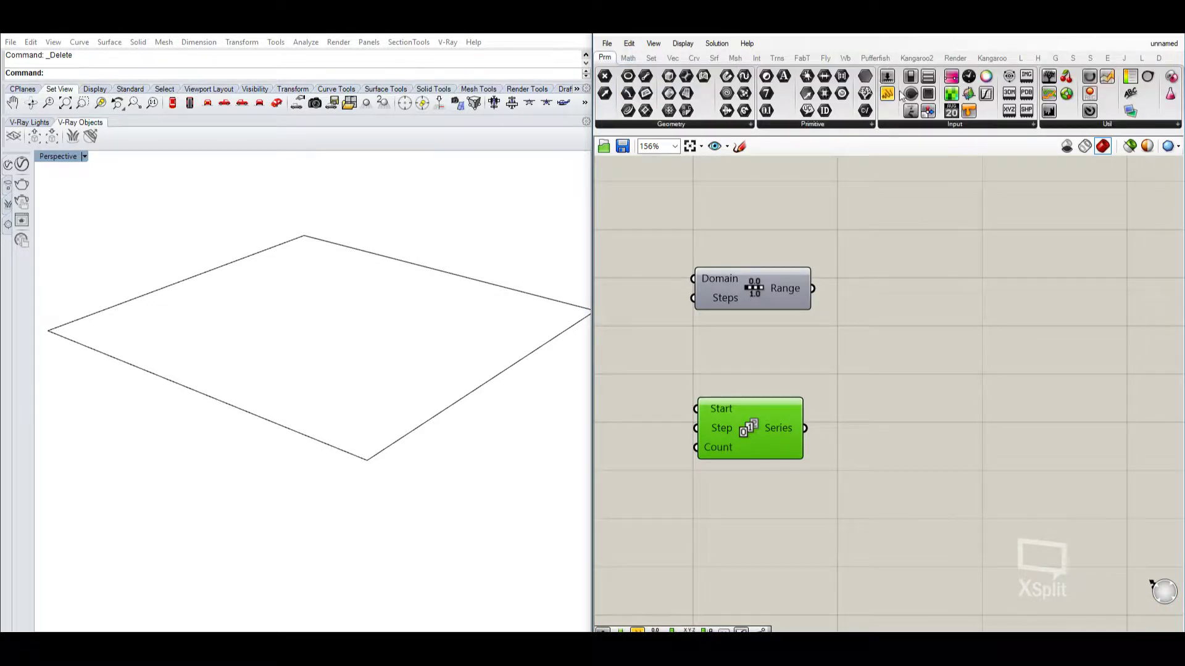
drag(899, 92, 1012, 315)
drag(946, 271, 784, 172)
right_drag(911, 310, 961, 346)
drag(961, 347, 1048, 320)
right_drag(1041, 320, 914, 278)
drag(913, 275, 956, 279)
right_drag(862, 284, 915, 316)
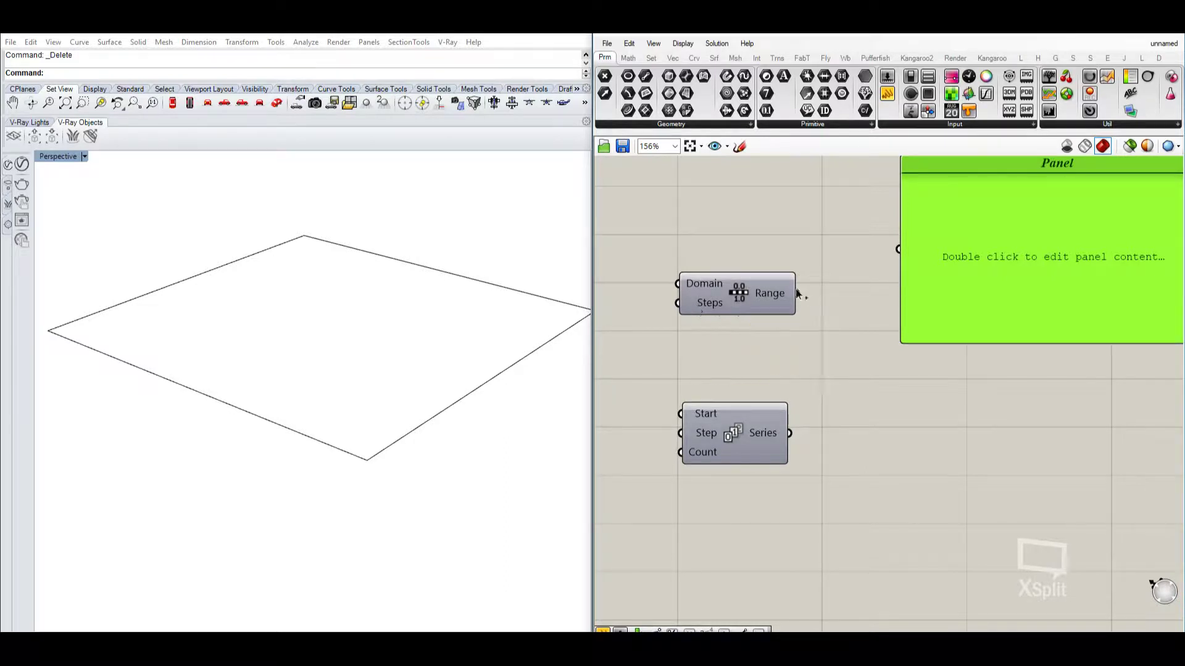
- Connect the Range output to the panel and enlarge the panel to fit the whole list
drag(796, 293, 900, 249)
right_drag(1019, 210, 923, 224)
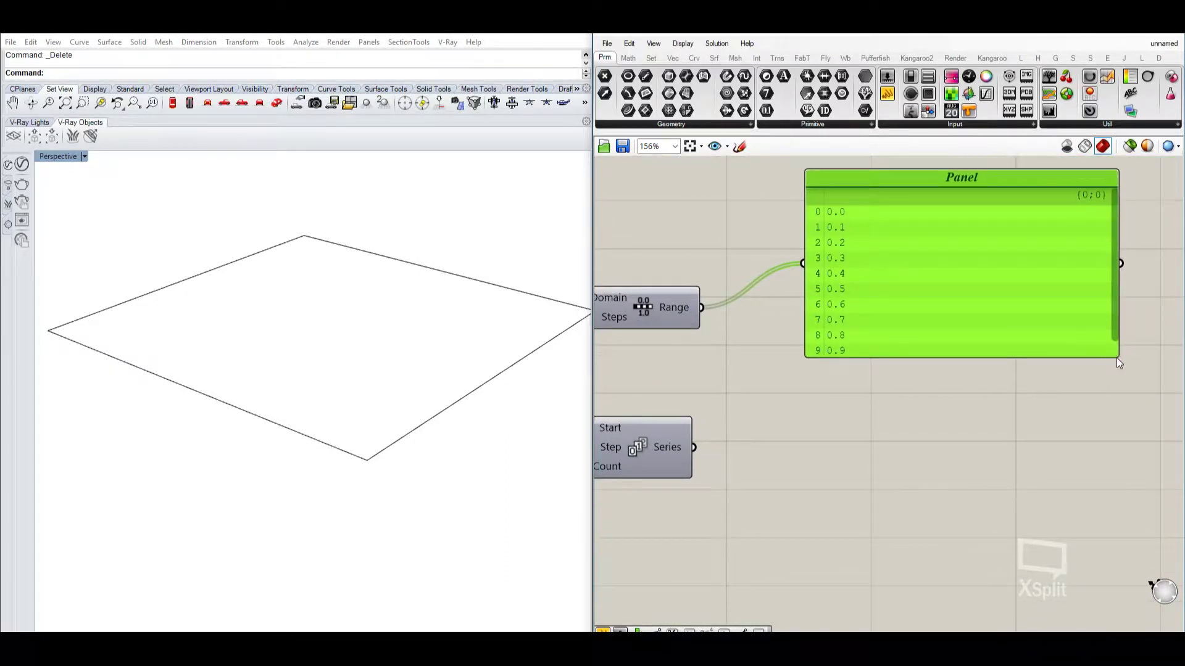
drag(1120, 356, 1159, 418)
right_drag(813, 214, 917, 198)
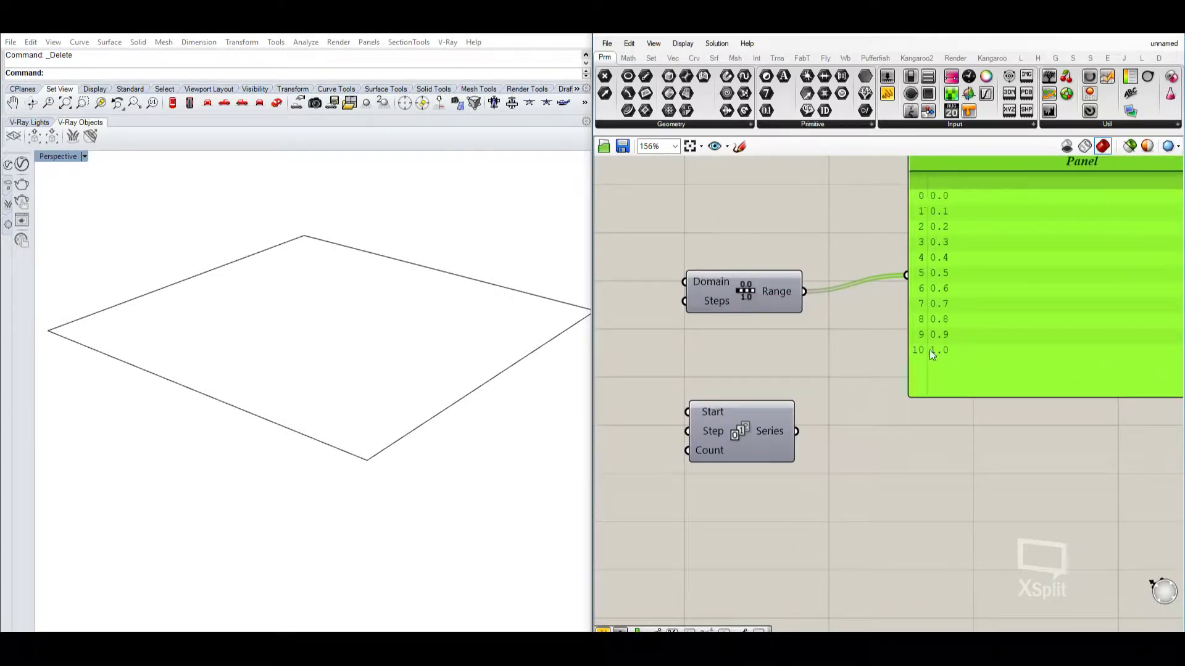
right_drag(914, 354, 901, 361)
drag(998, 345, 998, 329)
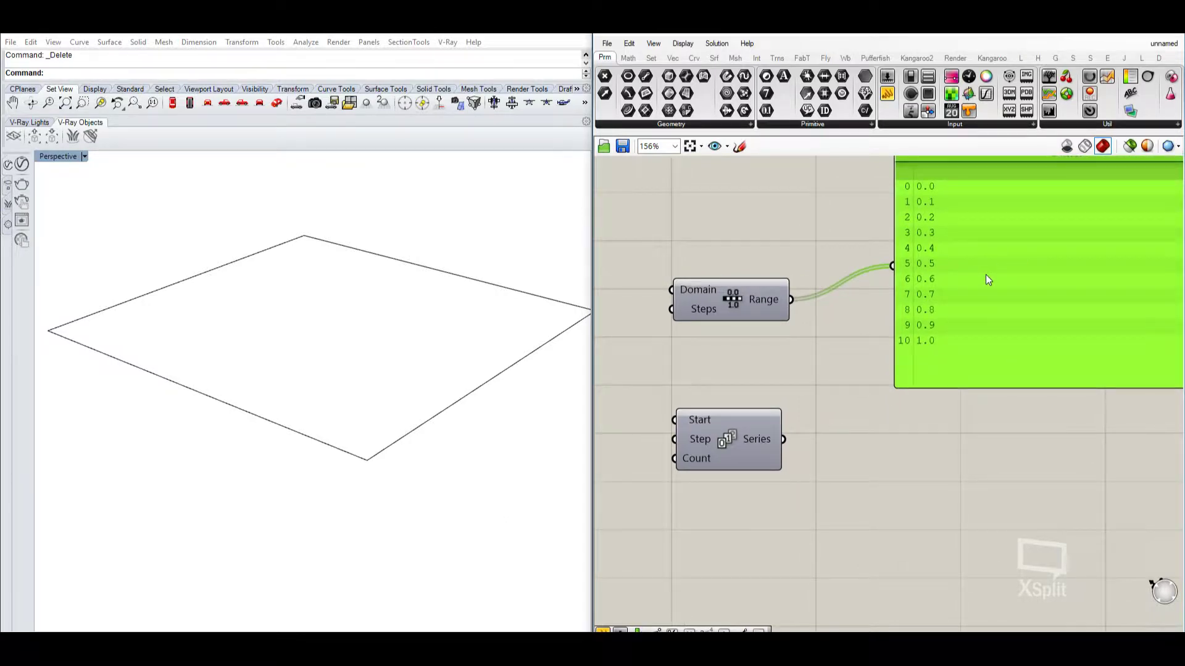
right_drag(883, 437, 891, 390)
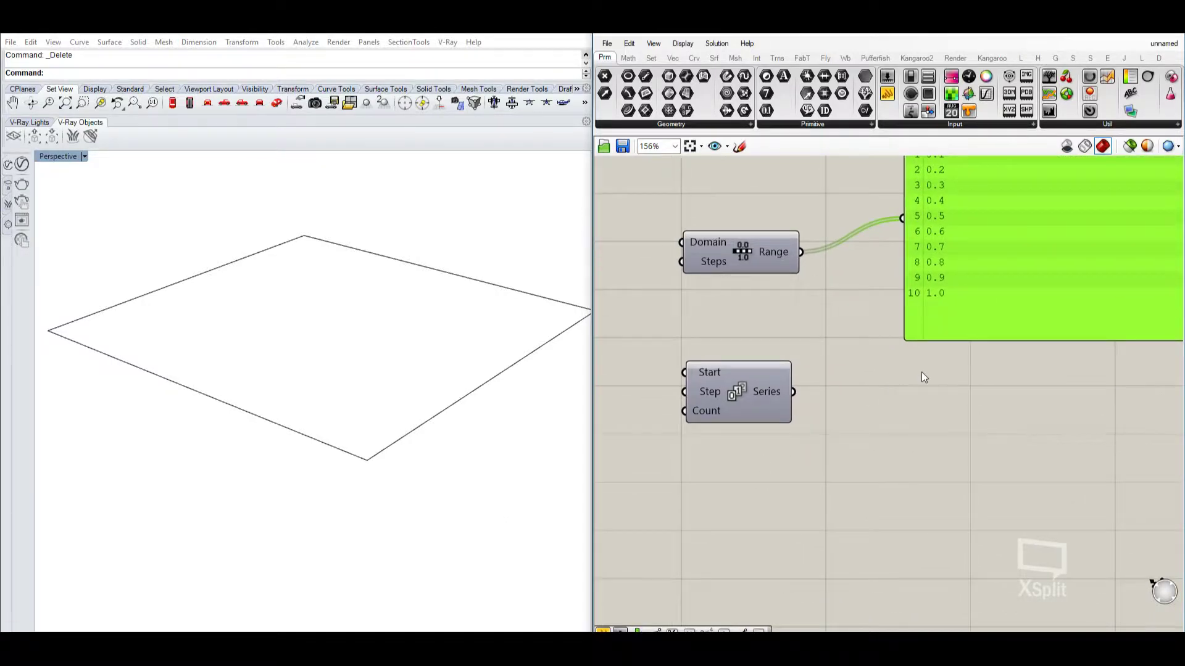
- Move the Series component further down, away from the Range component
scroll(833, 396, down, 1)
drag(774, 398, 760, 485)
right_drag(822, 453, 835, 403)
drag(753, 453, 769, 480)
- Duplicate the Range panel beside the Series component and connect the Series output to the copy
right_drag(946, 365, 894, 329)
click(974, 228)
alt+drag(950, 258, 956, 368)
drag(763, 423, 857, 475)
scroll(894, 469, up, 1)
right_drag(920, 457, 951, 433)
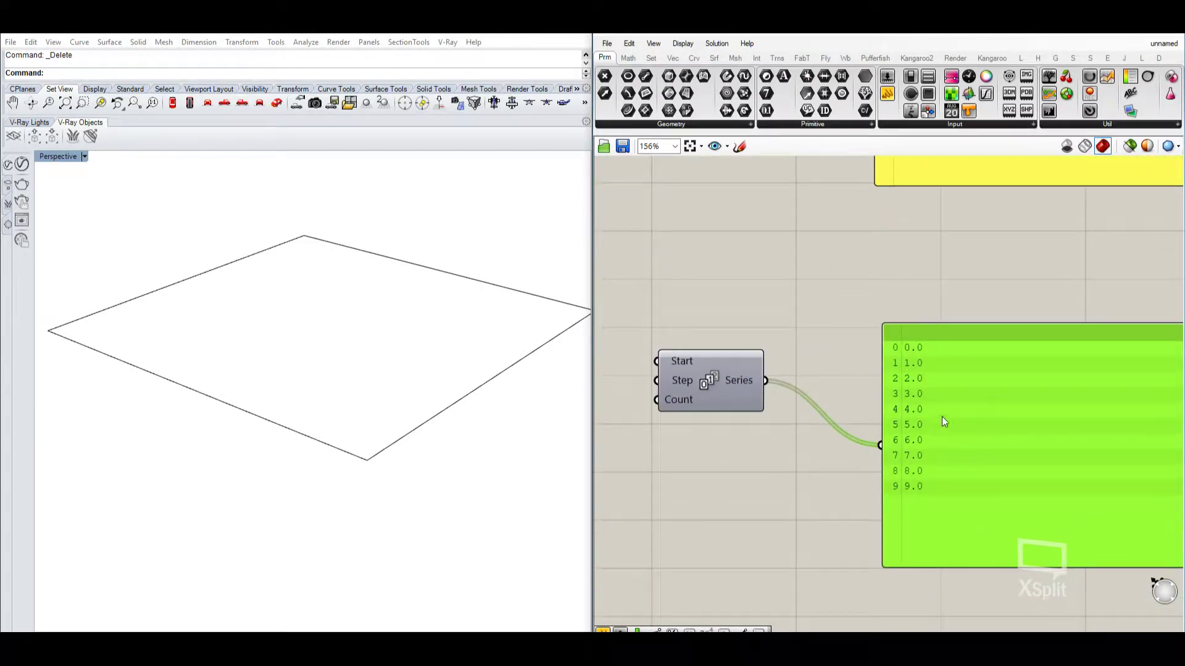
- Shift the Series component slightly down, closer to the level of its panel's input
right_drag(770, 378, 809, 366)
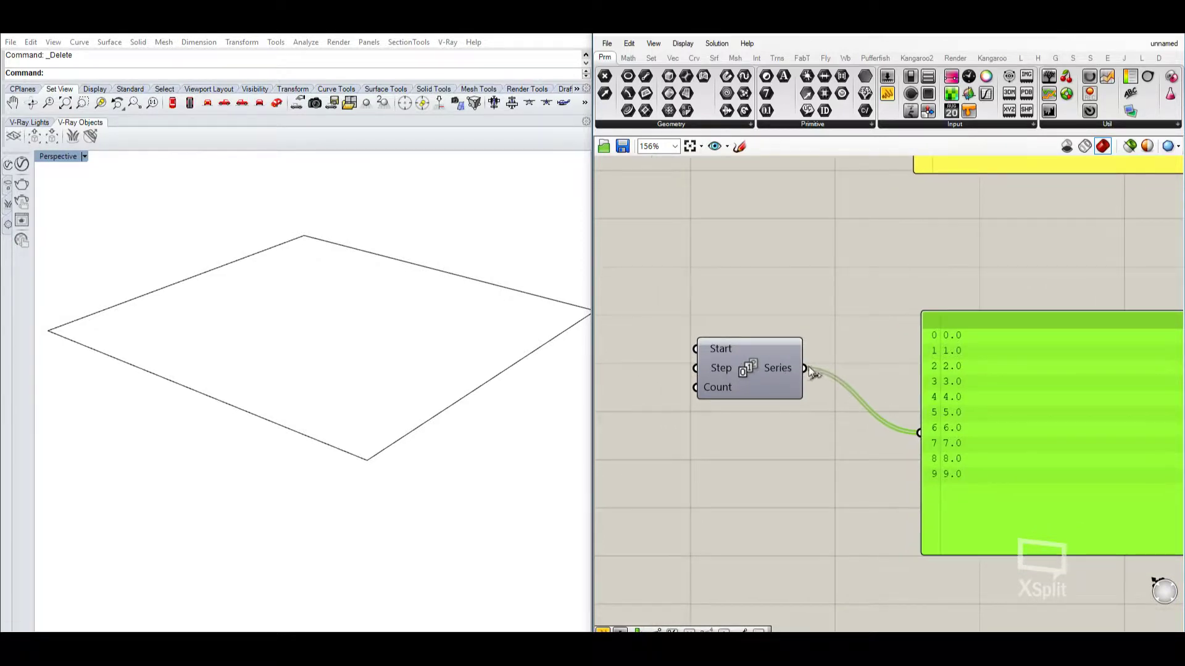
mouse_move(712, 349)
right_drag(710, 388, 800, 398)
right_drag(885, 260, 847, 321)
right_drag(850, 439, 855, 380)
drag(829, 401, 831, 421)
right_drag(747, 344, 795, 321)
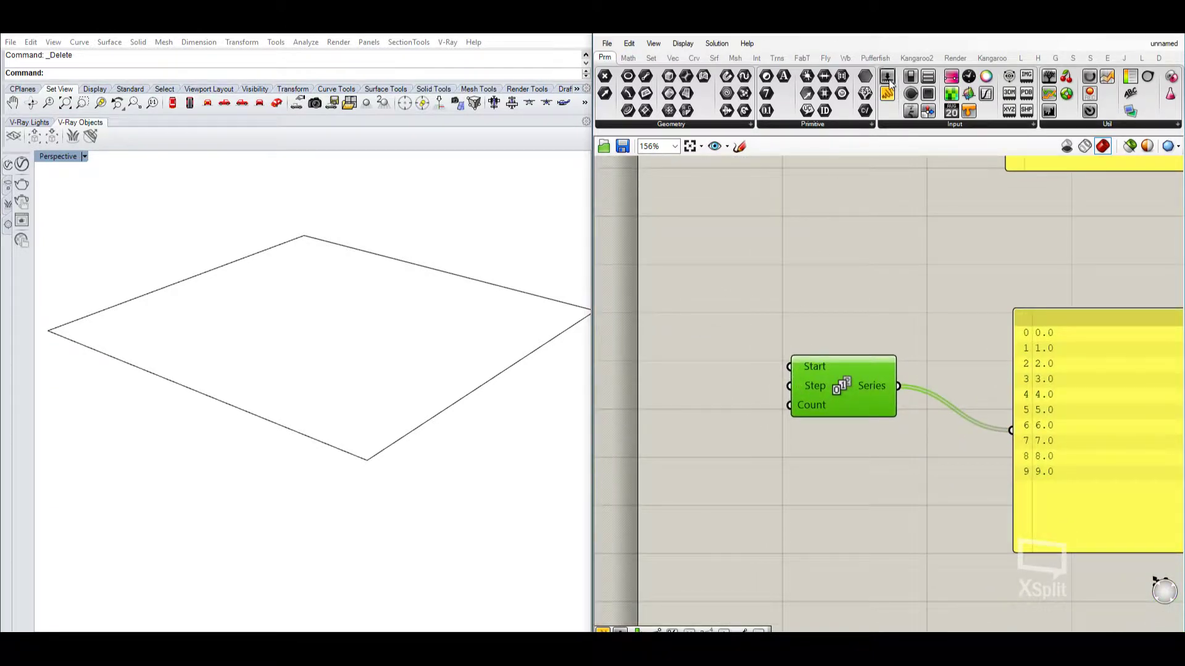
- Add a Number Slider in front of the Series component and connect it to the Start input
drag(888, 80, 680, 362)
right_drag(740, 378, 806, 335)
drag(797, 327, 761, 333)
right_drag(834, 325, 799, 345)
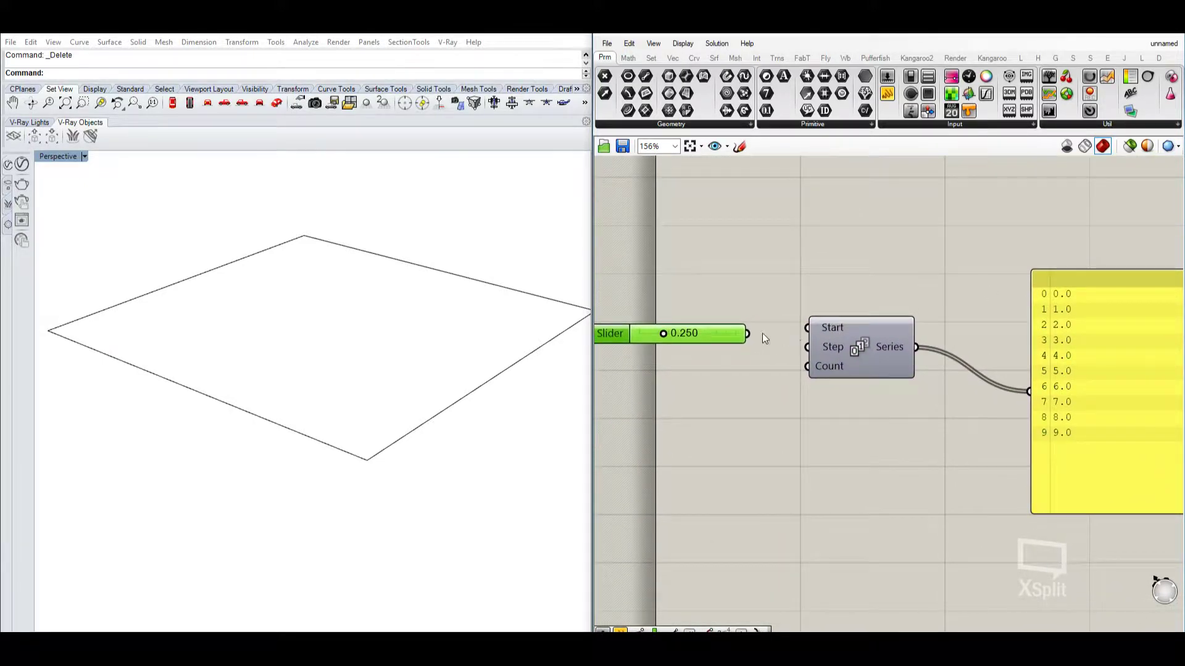
drag(748, 333, 792, 332)
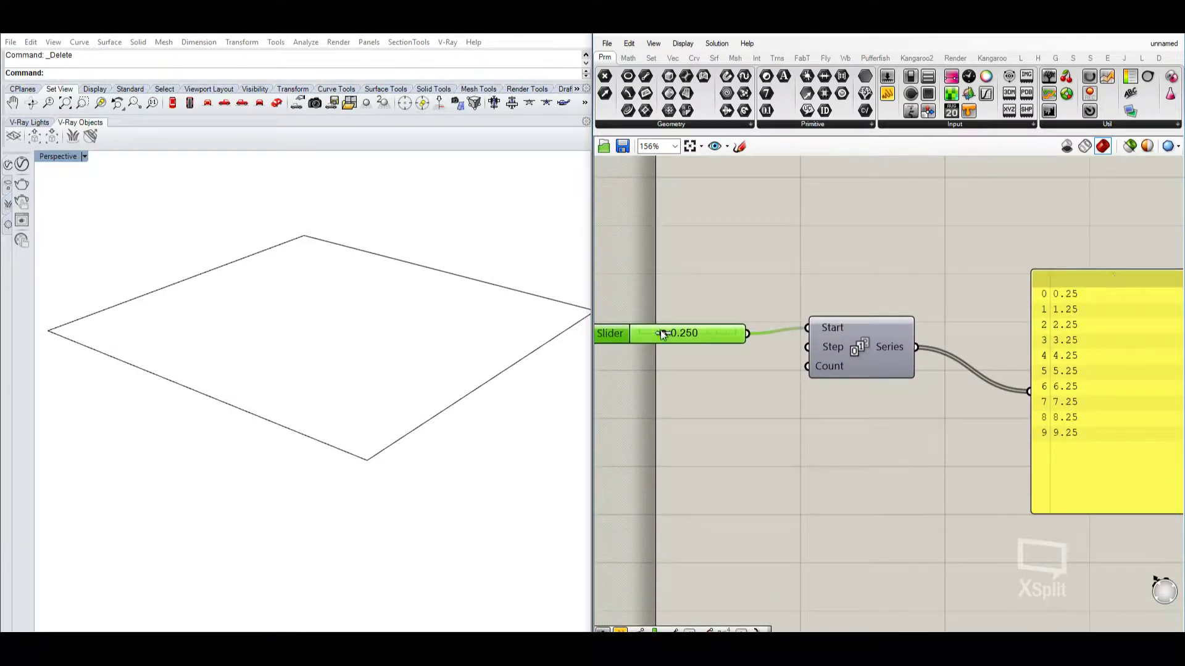
- Set the Start slider to 0.186 and connect a copy of it to the Series Step input
drag(662, 333, 807, 347)
key(ctrl+c)
key(ctrl+v)
click(721, 349)
click(758, 365)
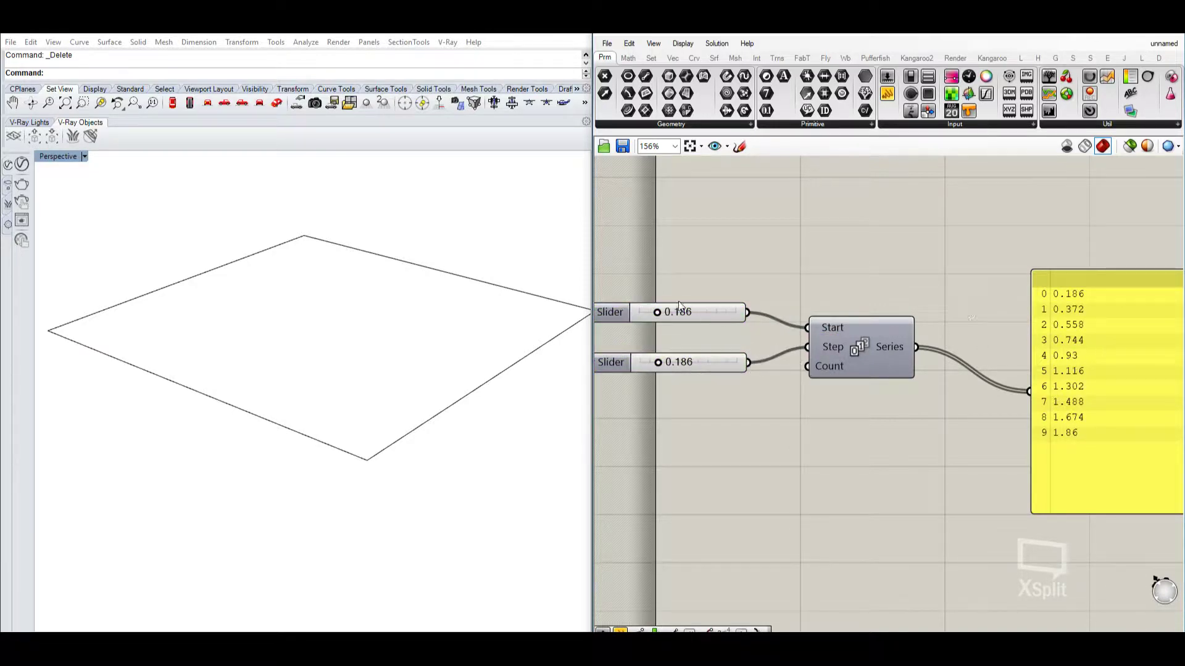
- Try the Step slider at 1.000 and 0.000, and place it directly beneath the Start slider
drag(657, 360, 778, 372)
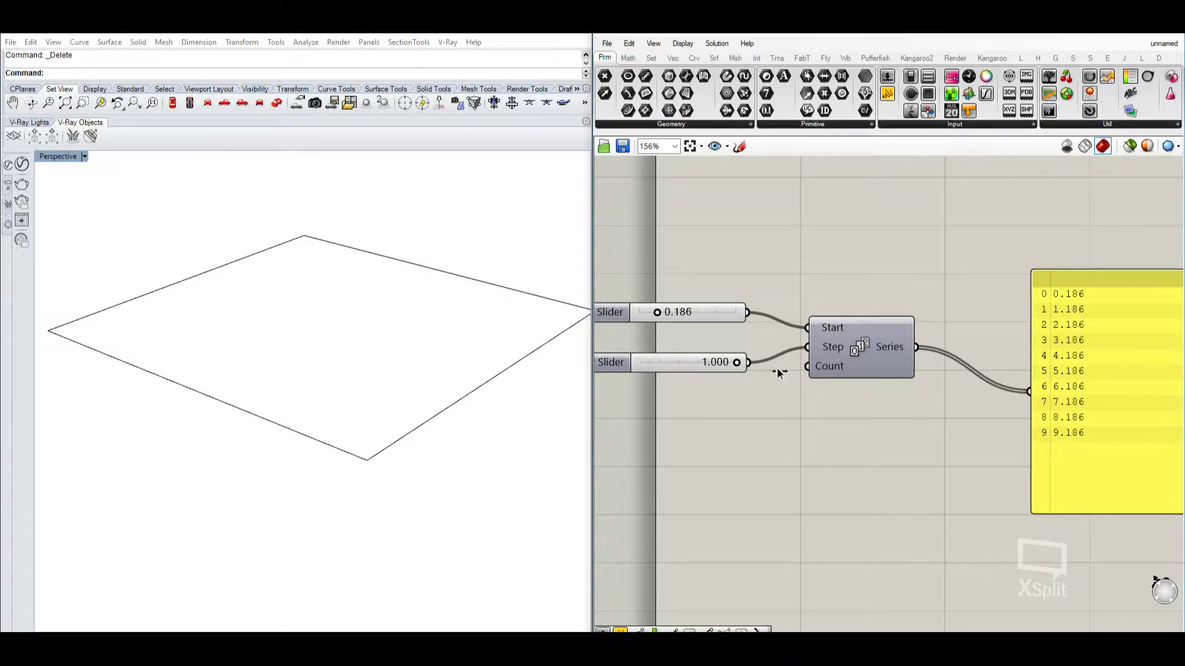
drag(743, 361, 620, 366)
drag(728, 364, 728, 347)
right_drag(759, 366, 771, 360)
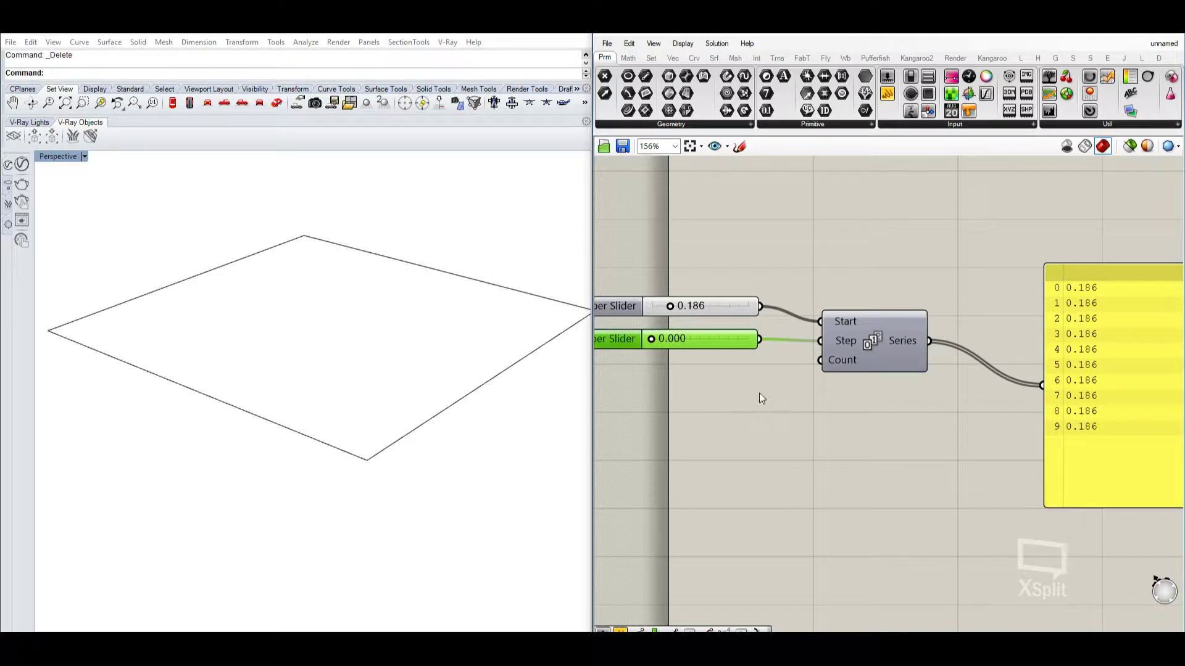
- Duplicate the Step slider, connect the copy to the Series Count input and place it below the others
click(658, 410)
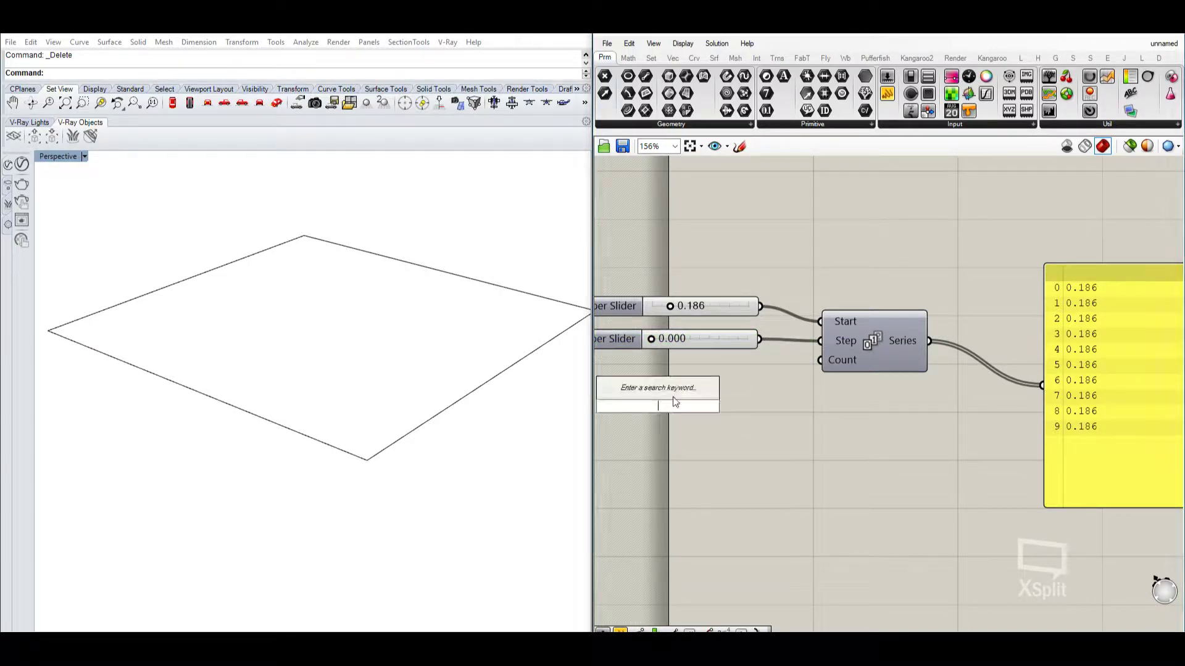
click(713, 343)
key(ctrl+c)
key(ctrl+v)
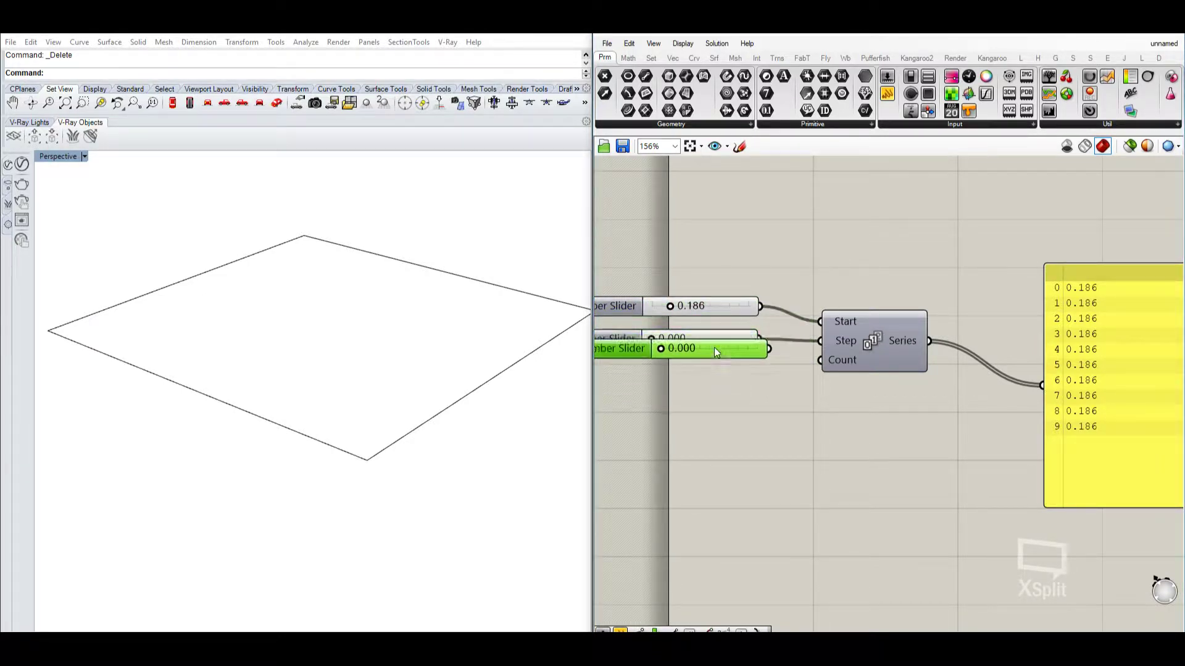
drag(768, 348, 821, 362)
drag(656, 395, 617, 398)
- Configure the Count slider to use integer numbers with a maximum of 20
double_click(639, 392)
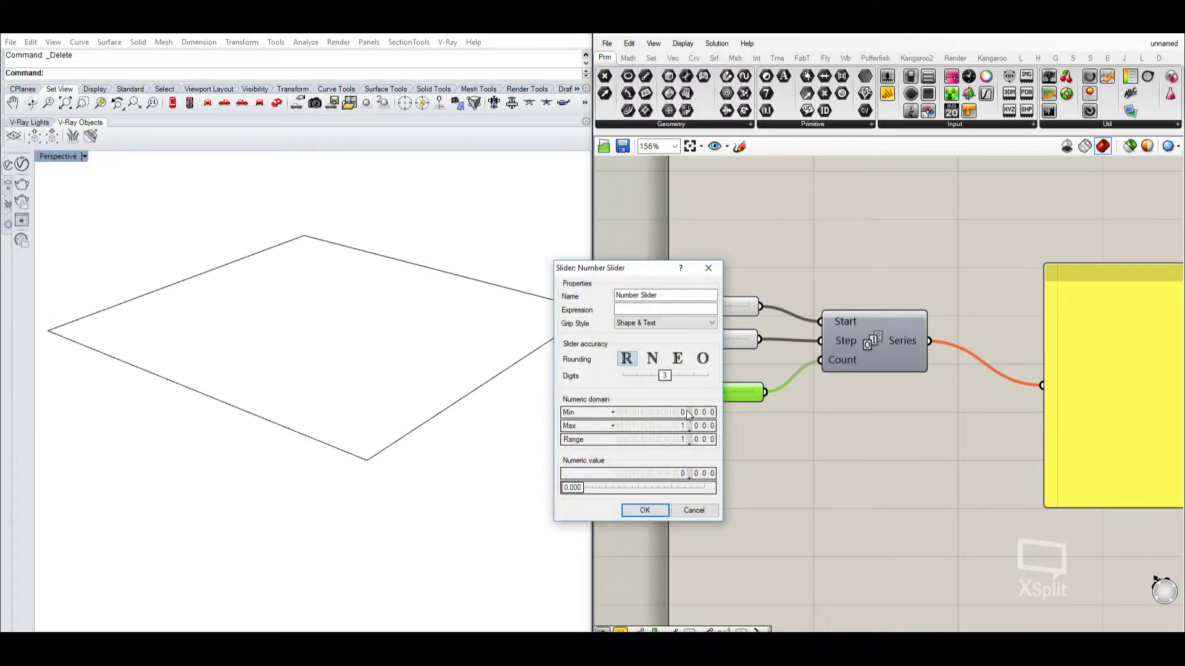
double_click(650, 424)
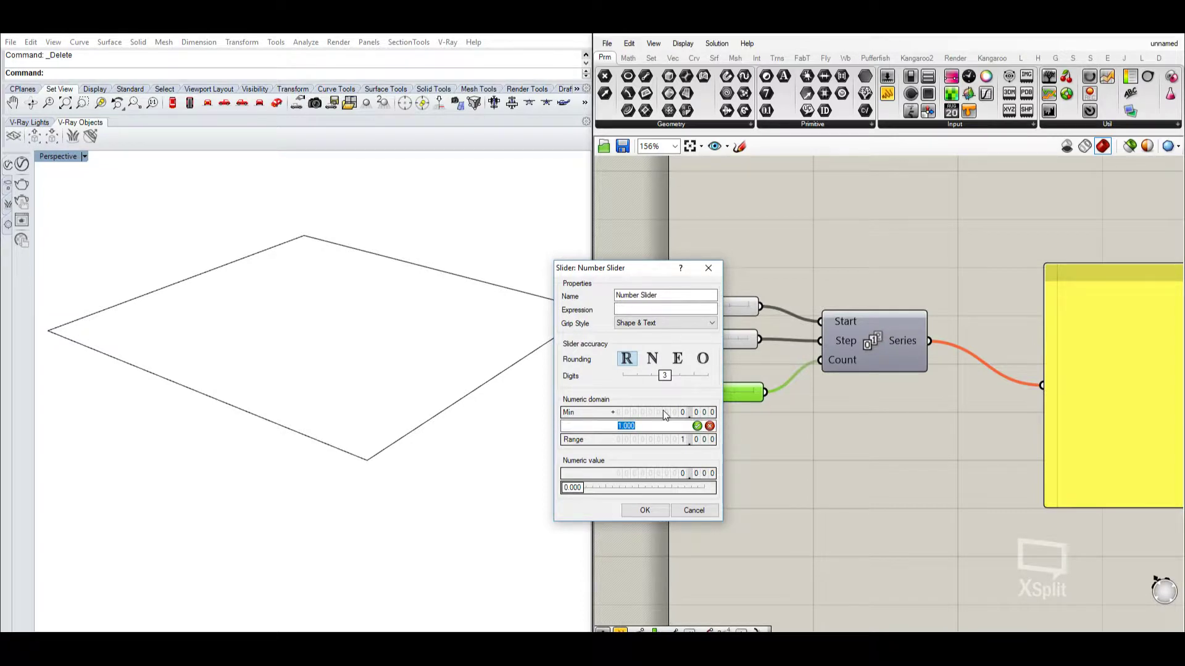
text(20)
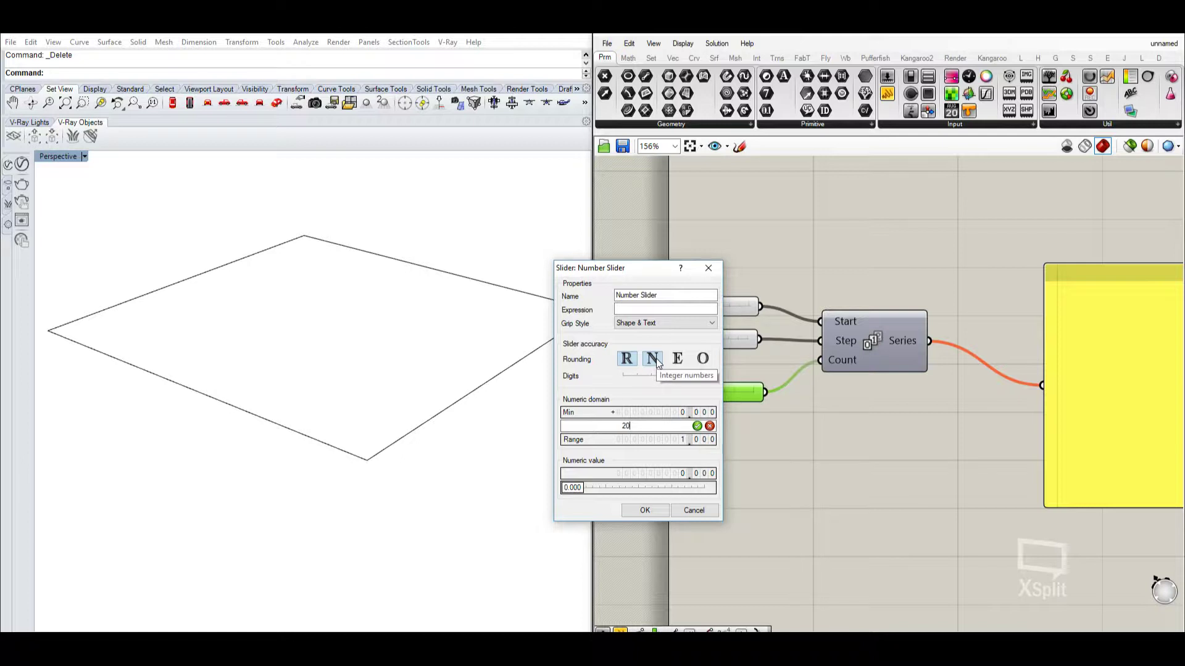
click(654, 357)
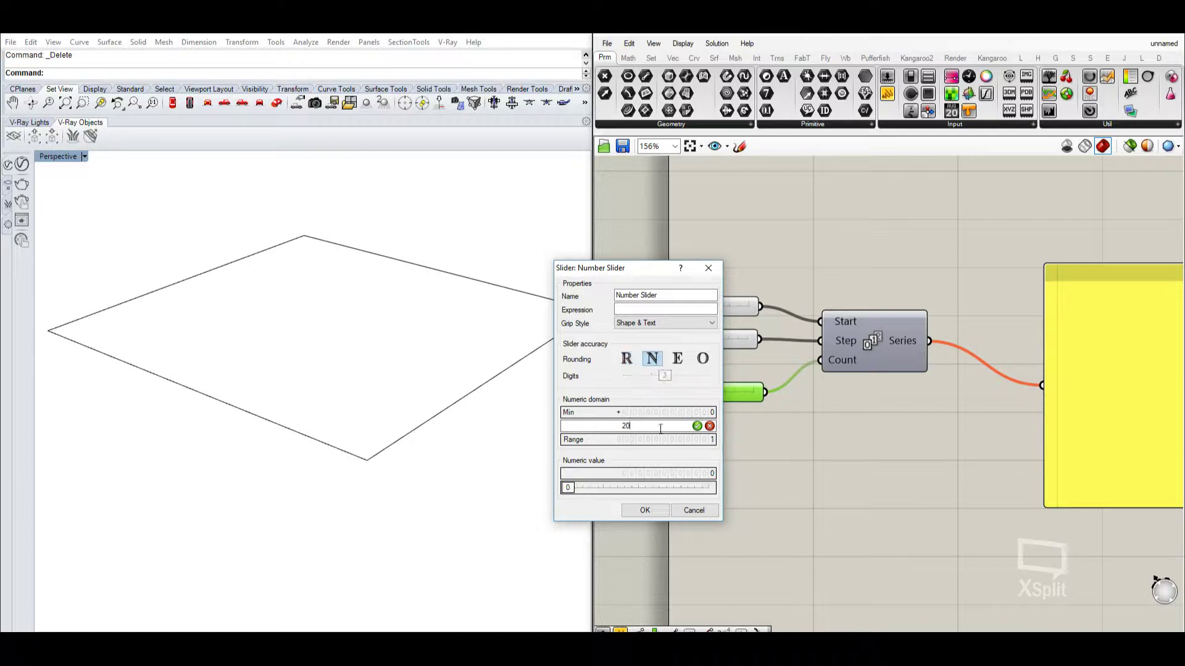
key(Return)
key(Return)
- Set the Series Count slider to 12
drag(657, 393, 710, 395)
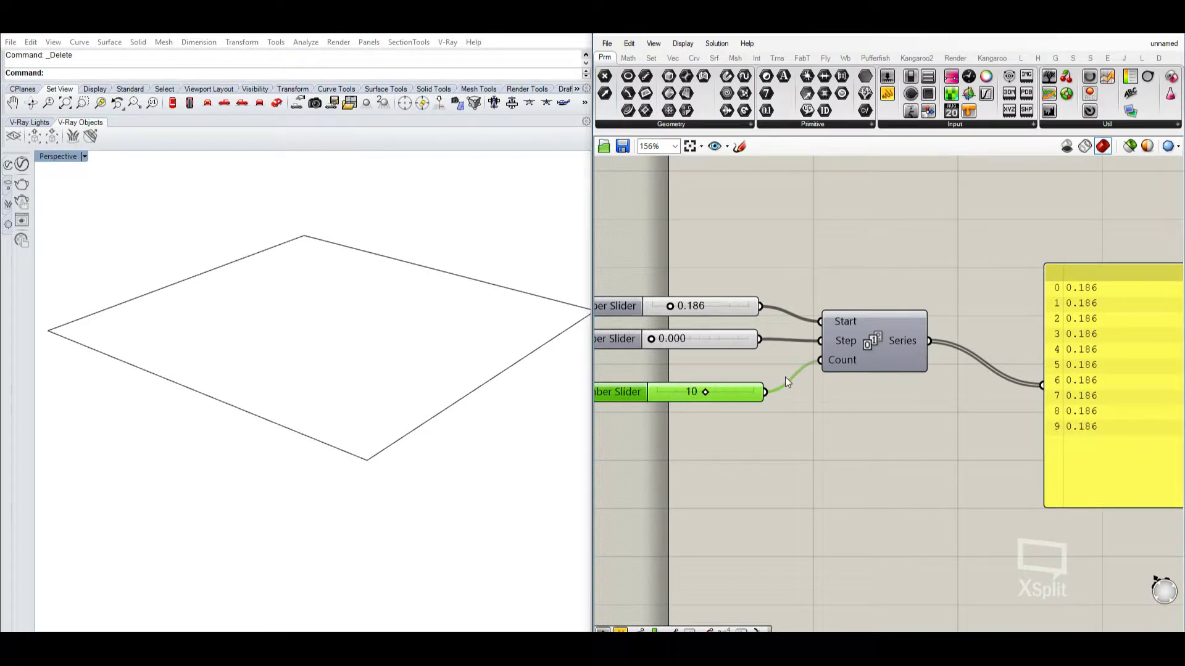
drag(706, 394, 714, 396)
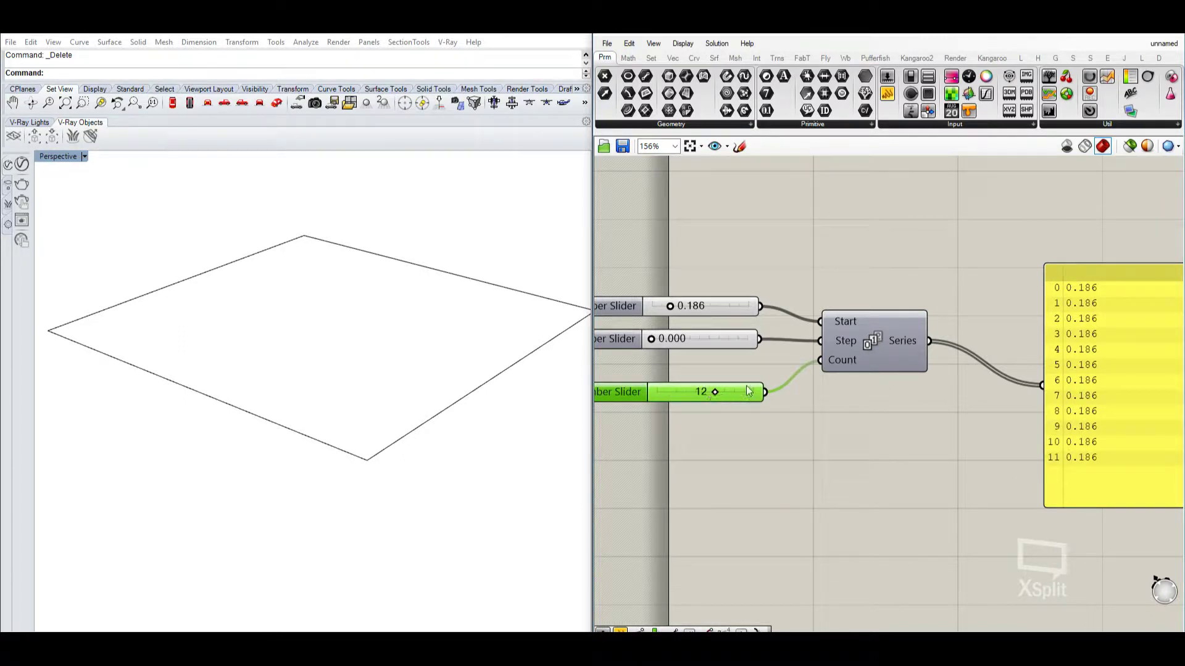
right_drag(855, 376, 844, 378)
- Set the Series Step slider to 1.000
drag(644, 341, 817, 350)
mouse_move(703, 394)
mouse_down()
mouse_move(714, 396)
mouse_move(703, 397)
mouse_up()
right_drag(708, 390, 730, 373)
right_drag(804, 308, 859, 303)
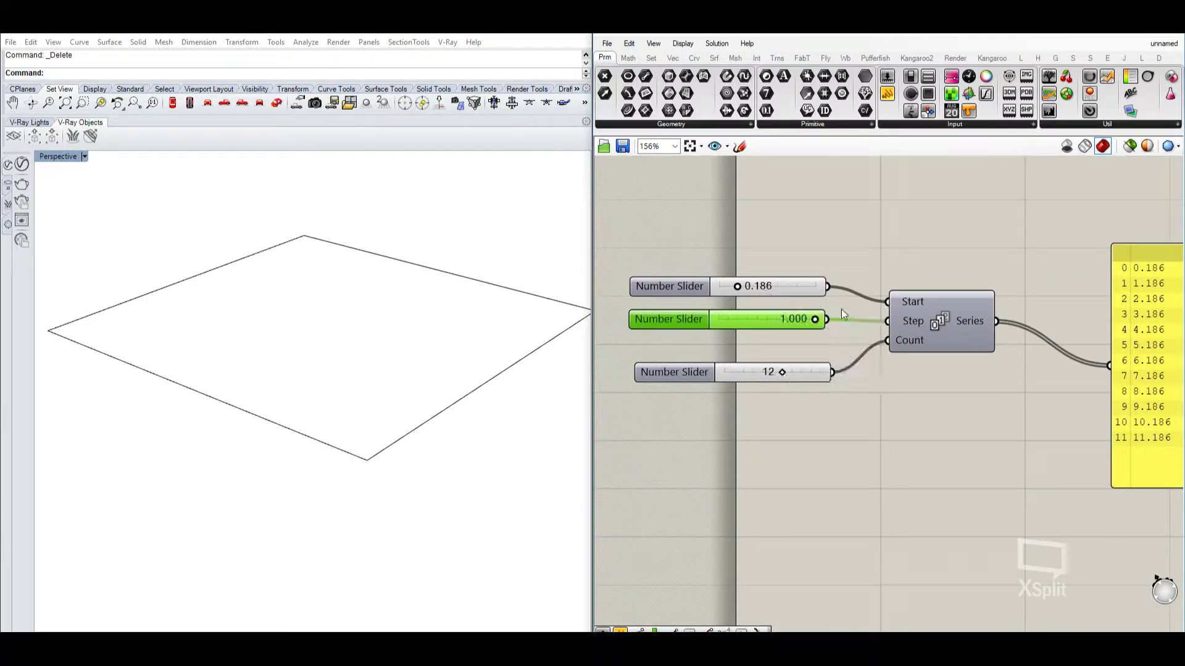
right_drag(936, 322, 893, 320)
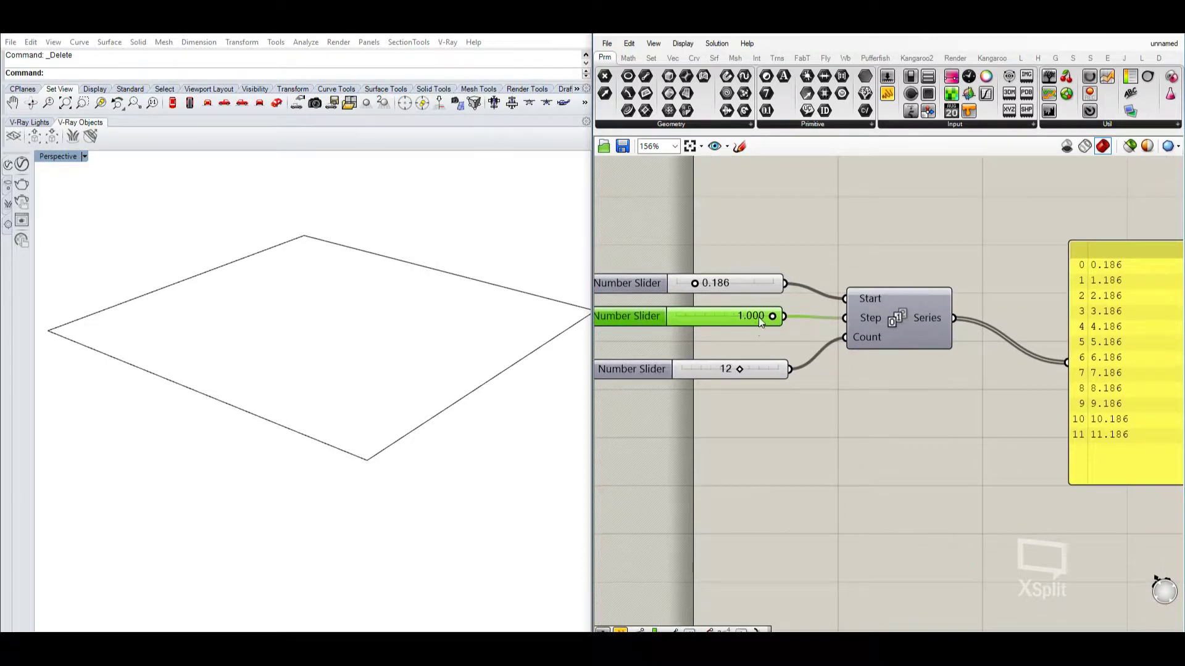
drag(773, 315, 781, 316)
- Move the Range component closer to its panel, level with the panel's input
right_drag(993, 350, 731, 366)
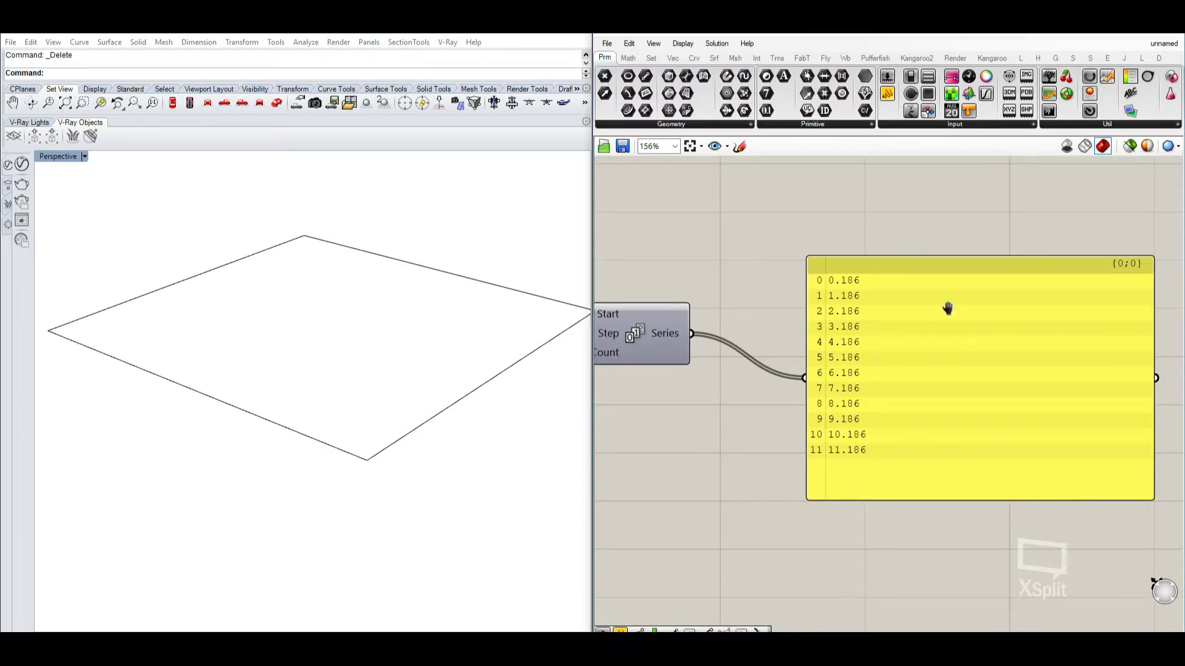
right_drag(938, 312, 939, 387)
right_drag(851, 285, 932, 376)
scroll(932, 375, down, 1)
right_drag(856, 309, 924, 362)
right_drag(1011, 384, 941, 401)
drag(971, 427, 924, 415)
right_drag(783, 353, 867, 355)
scroll(816, 308, up, 1)
mouse_move(817, 308)
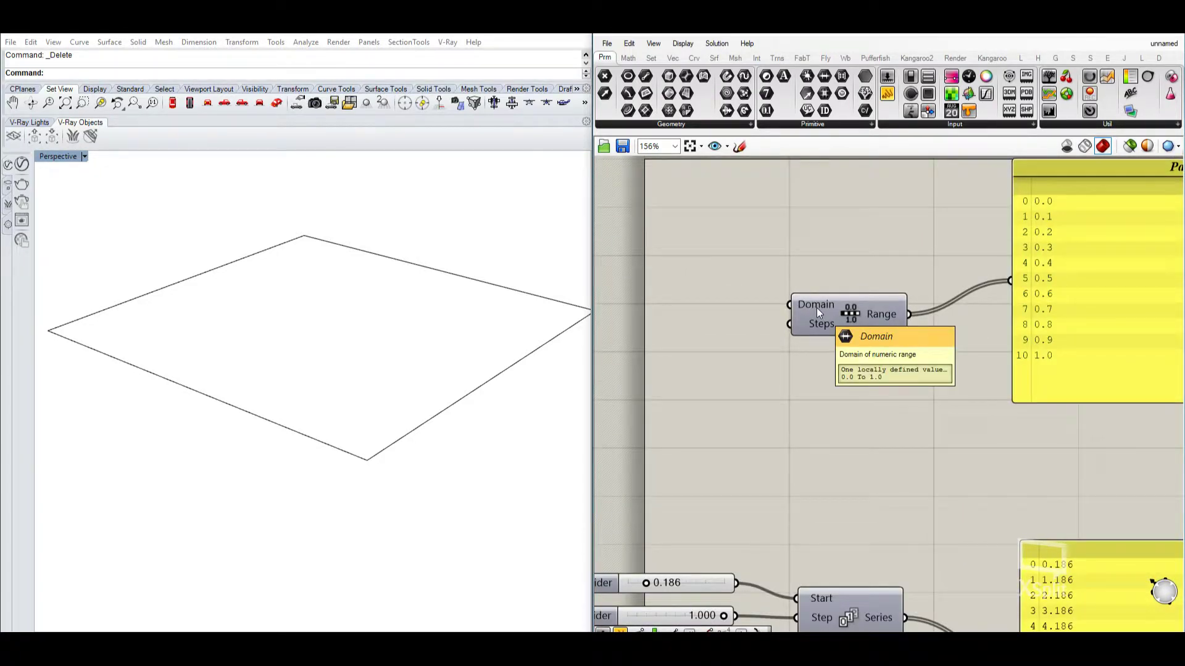
drag(816, 308, 853, 270)
right_drag(852, 271, 865, 317)
- Duplicate the integer Count slider and place the copy in front of the Range component's inputs
click(692, 264)
double_click(692, 264)
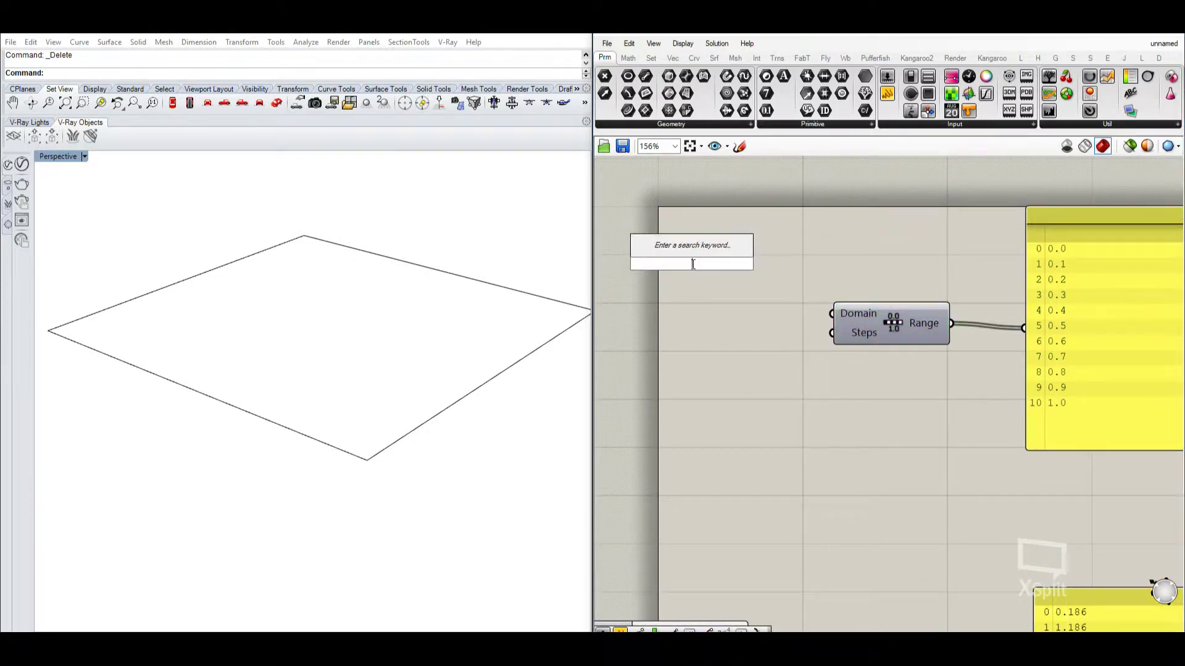
right_drag(754, 442, 821, 259)
click(717, 541)
key(ctrl+c)
key(ctrl+v)
scroll(814, 546, down, 2)
drag(816, 547, 828, 242)
scroll(829, 243, up, 5)
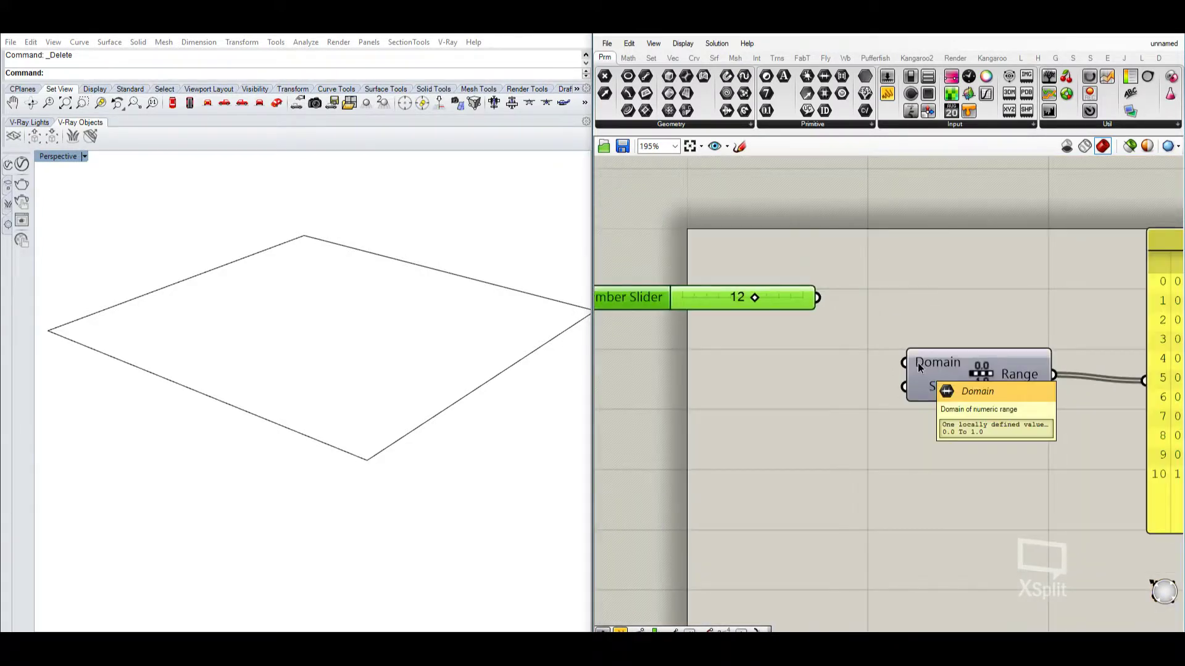
scroll(844, 341, down, 1)
right_drag(917, 363, 820, 350)
mouse_move(821, 350)
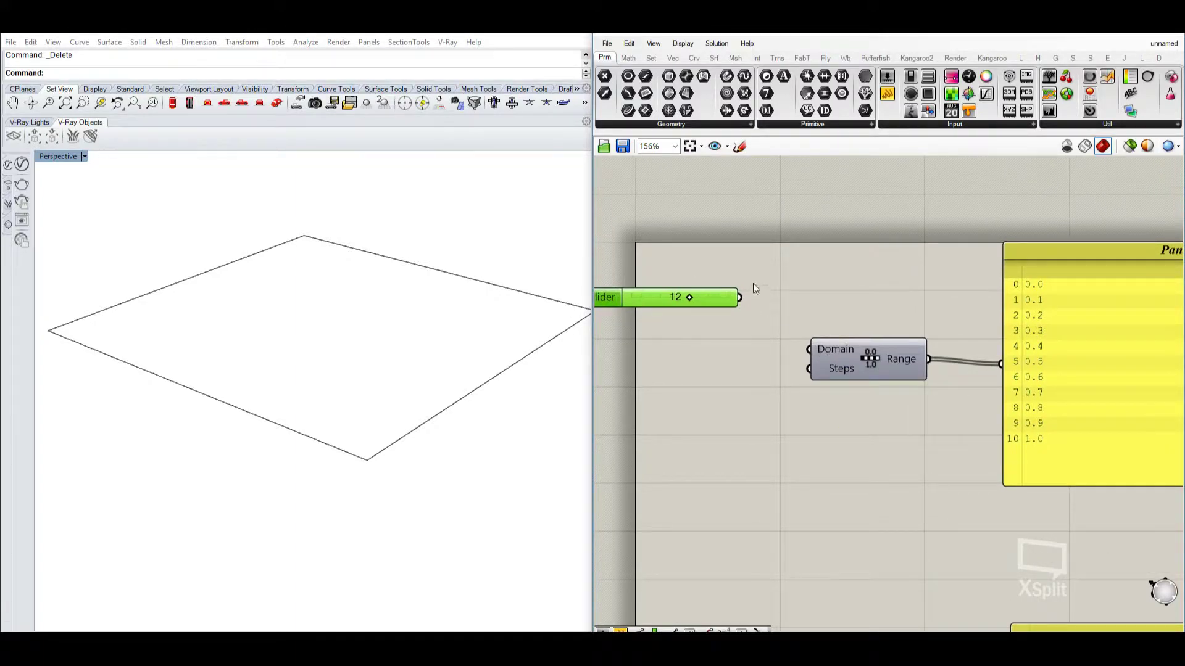
- Connect the duplicated integer slider to the Range component's Domain input and set the slider to 10
drag(740, 298, 809, 349)
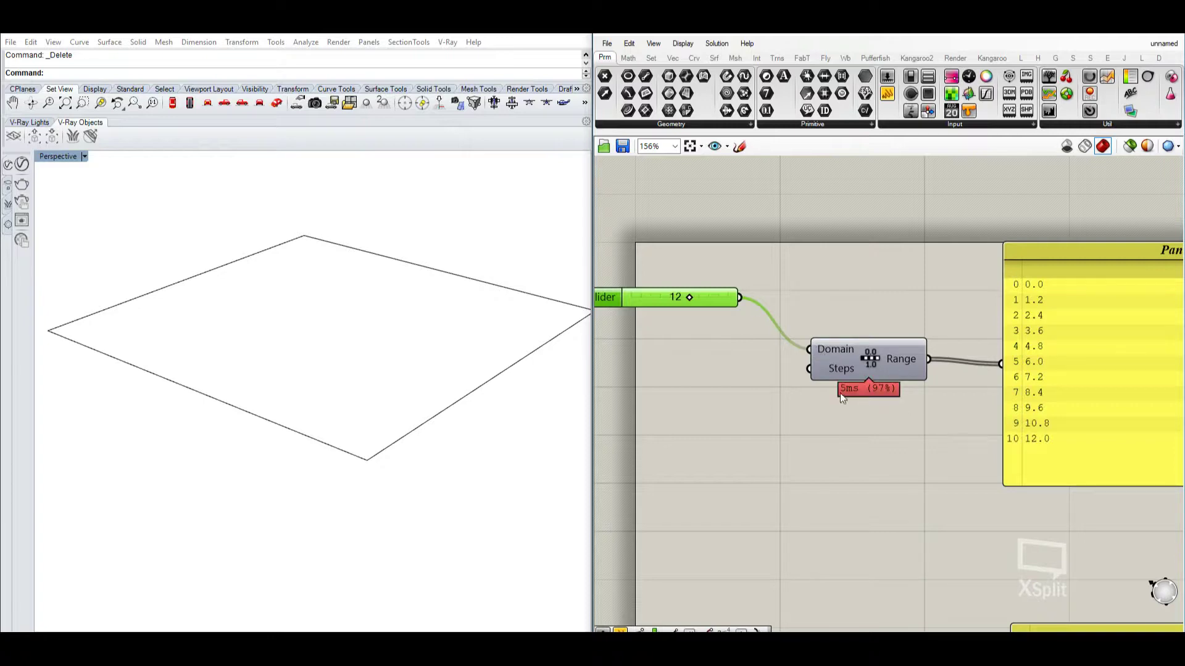
drag(692, 302, 681, 300)
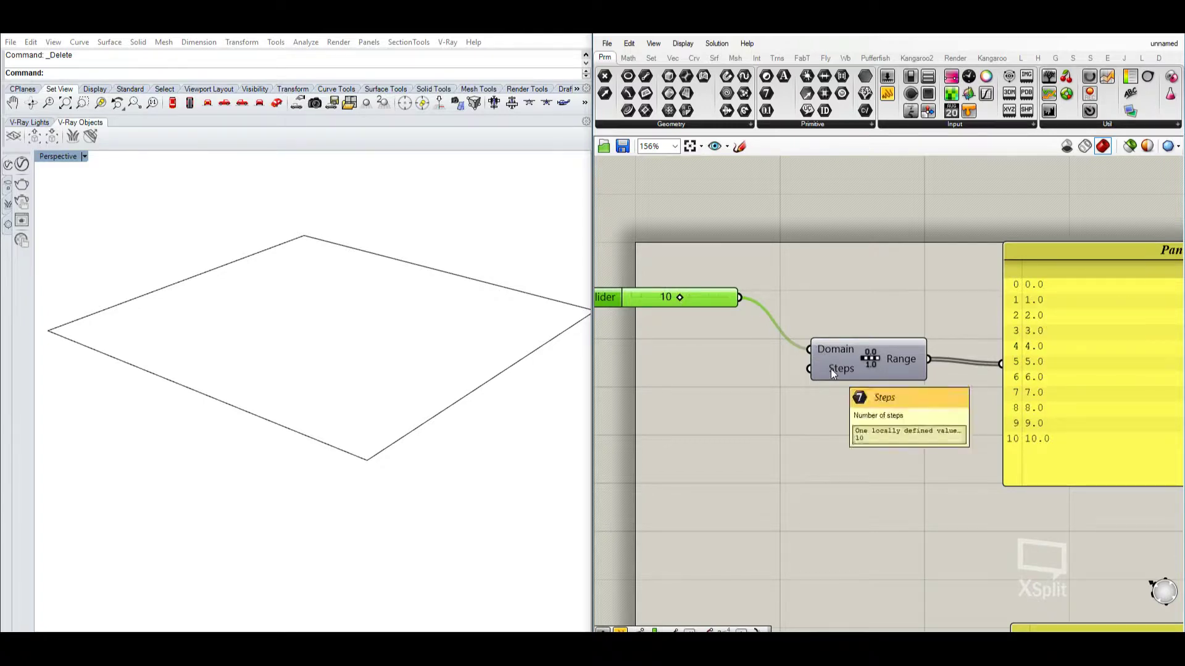
right_drag(1038, 300, 1024, 313)
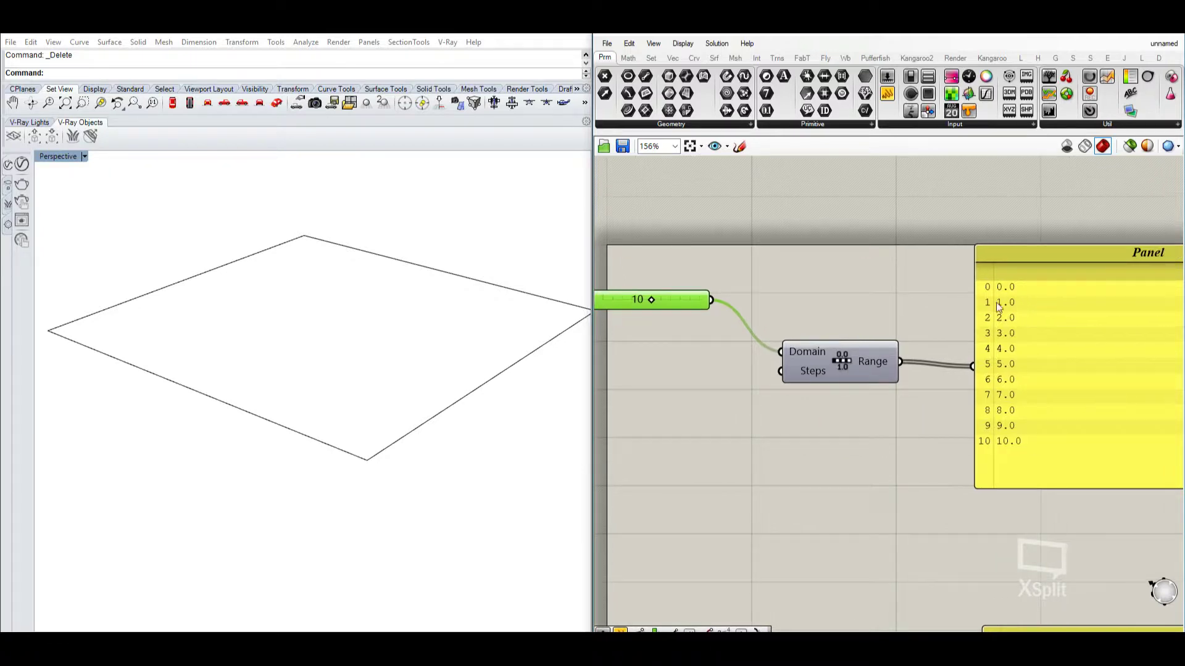
- Add a Construct Domain component with start and end inputs above the slider that feeds Range
click(654, 62)
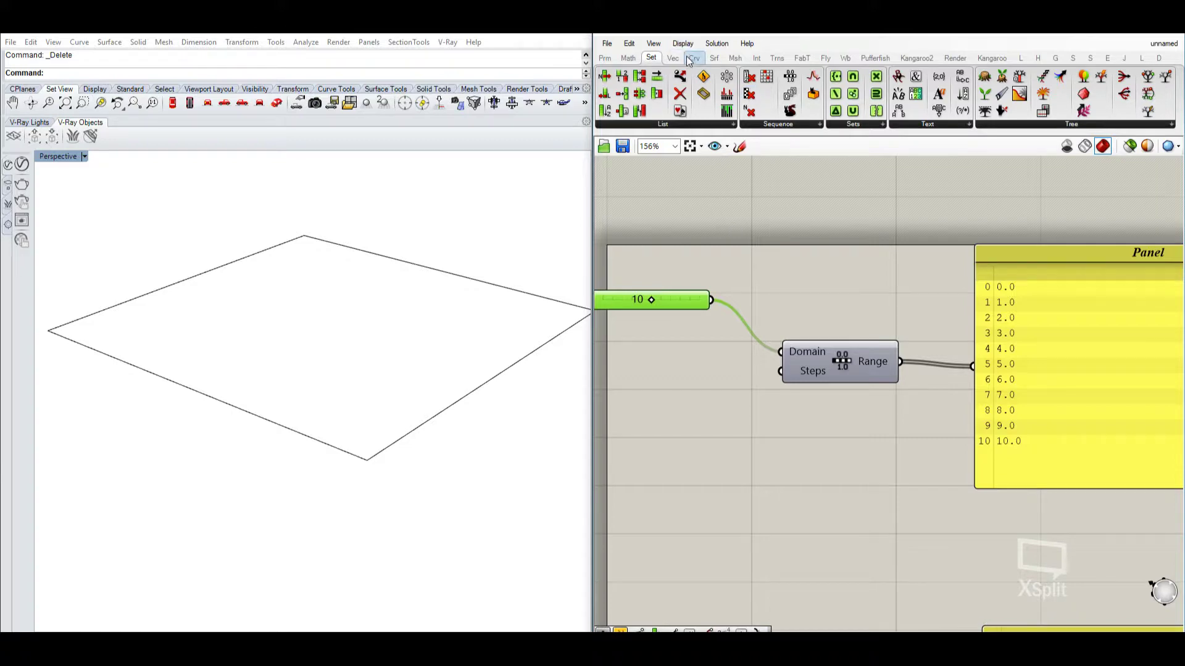
click(688, 57)
click(673, 58)
click(655, 58)
click(673, 58)
click(628, 58)
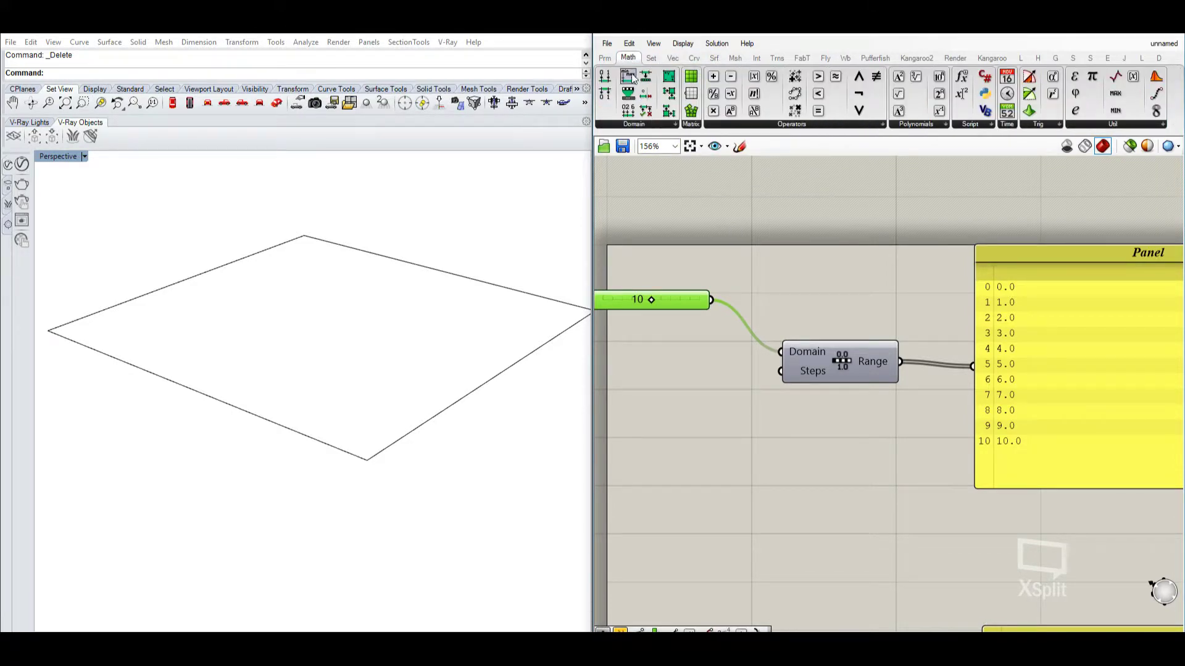
click(635, 124)
drag(643, 150, 735, 251)
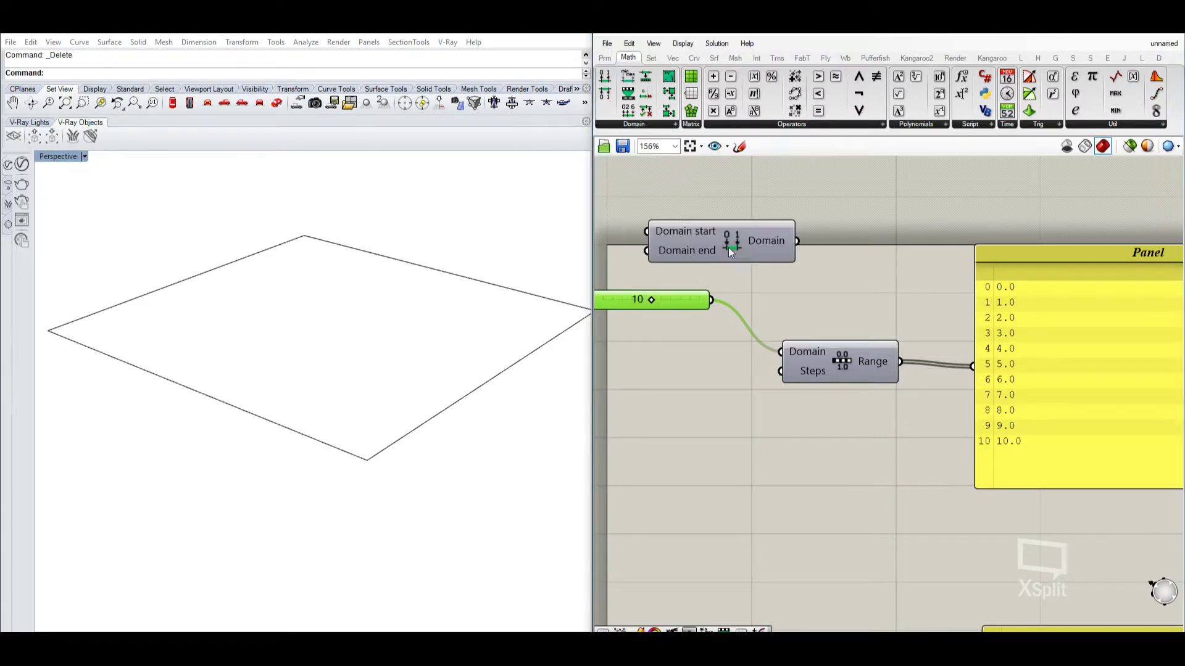
right_drag(735, 250, 851, 271)
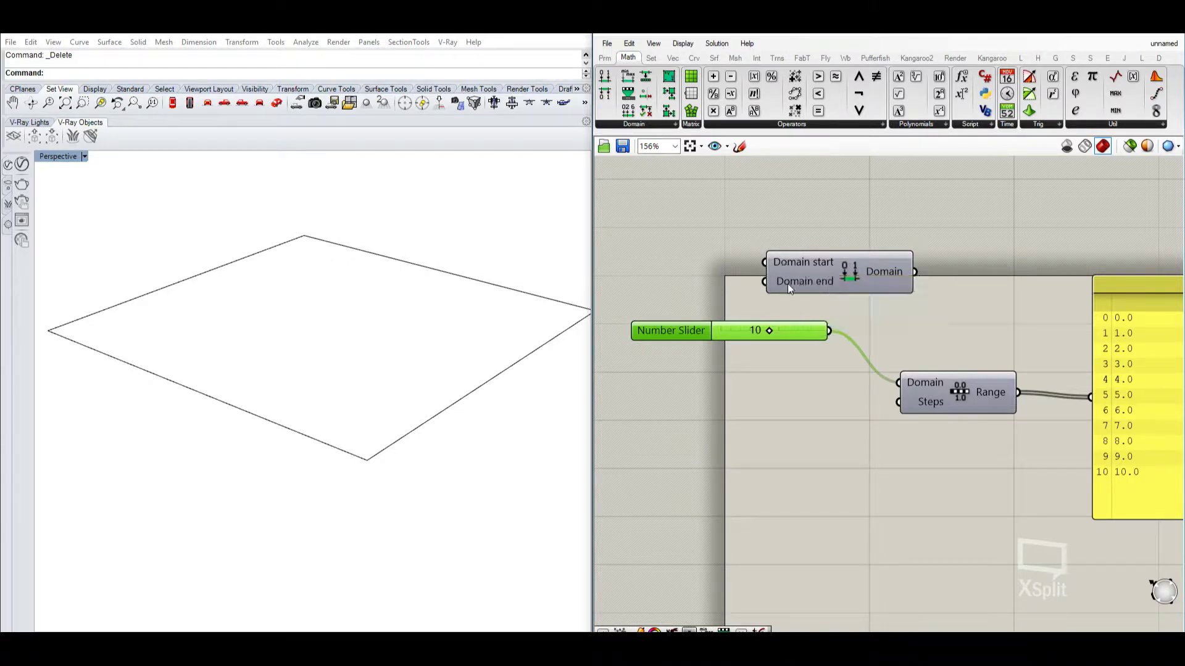
- Feed Domain start from a copy of the integer slider and Domain end from the original slider, set to 15
alt+drag(790, 324, 765, 262)
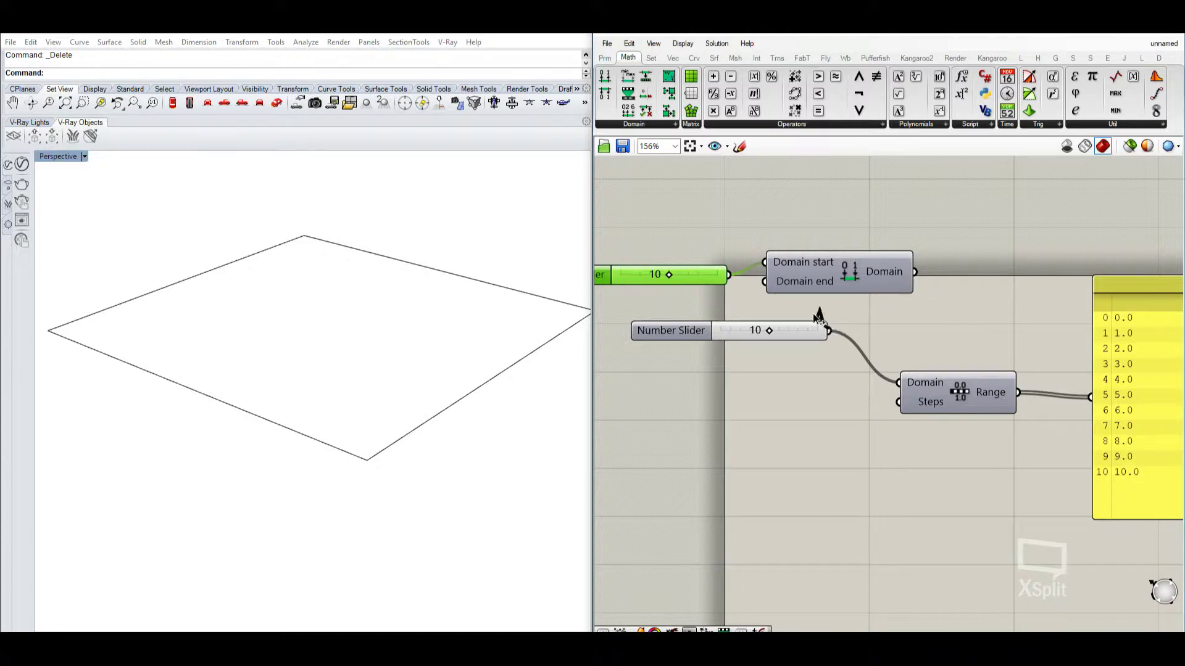
drag(800, 310, 765, 282)
drag(769, 331, 793, 331)
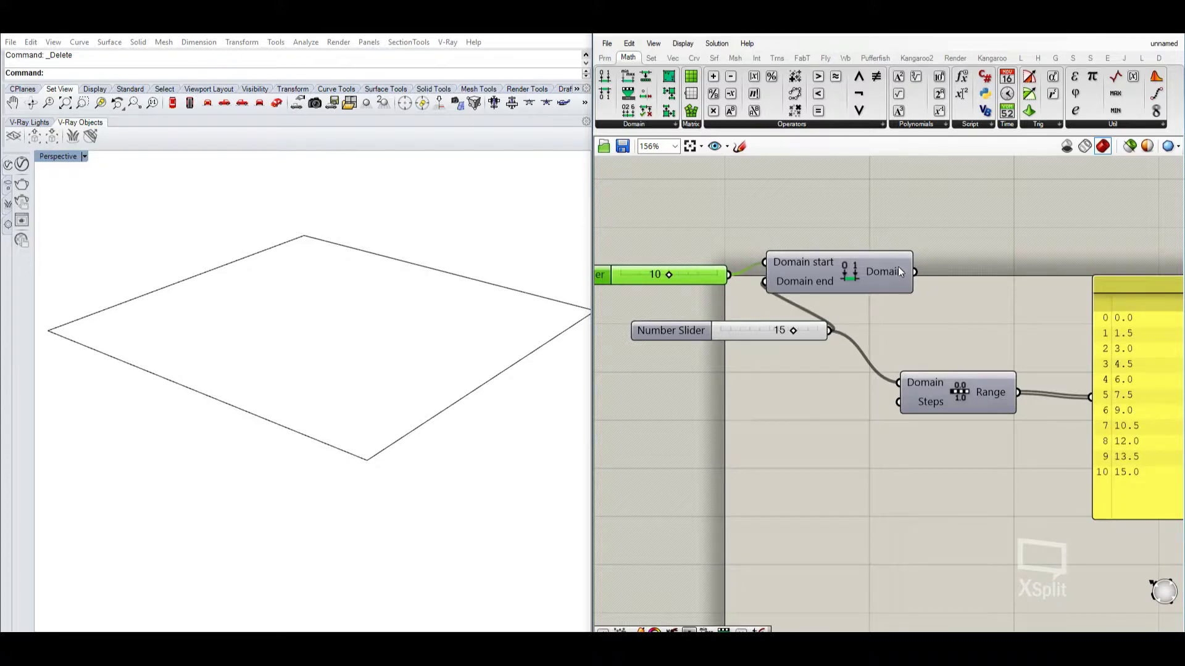
- Connect the constructed Domain output to Range's Domain input in place of the slider, and shift the domain component closer to Range
mouse_move(898, 270)
drag(915, 271, 898, 383)
right_drag(962, 370, 813, 337)
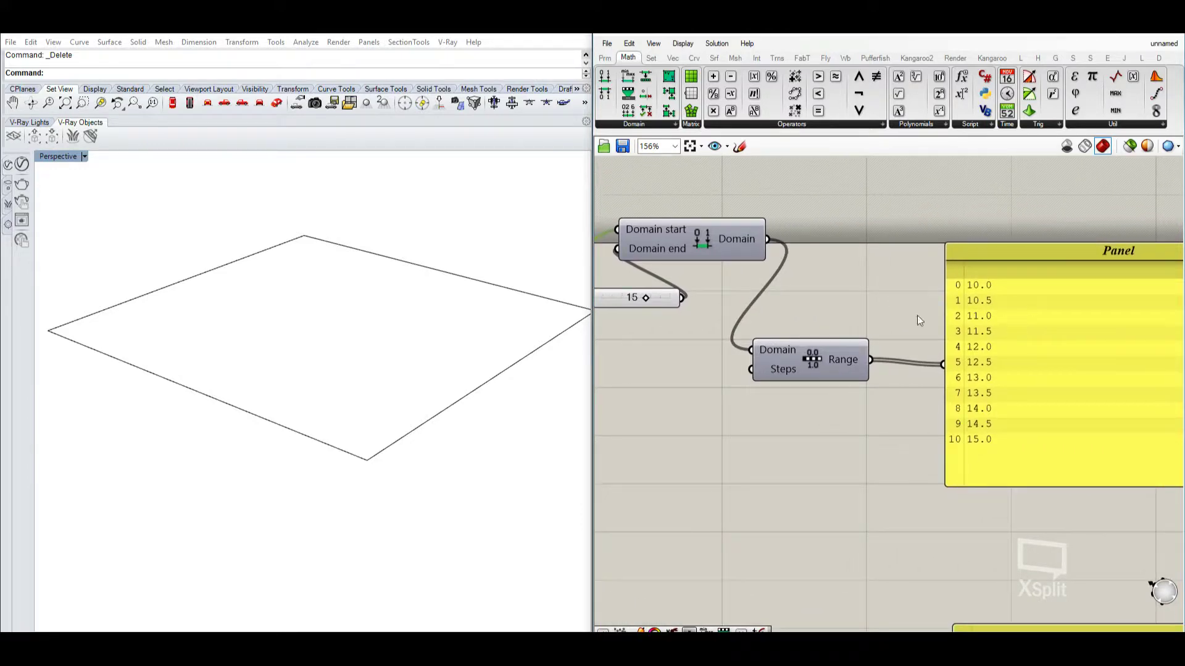
drag(753, 251, 792, 275)
right_drag(989, 314, 1006, 279)
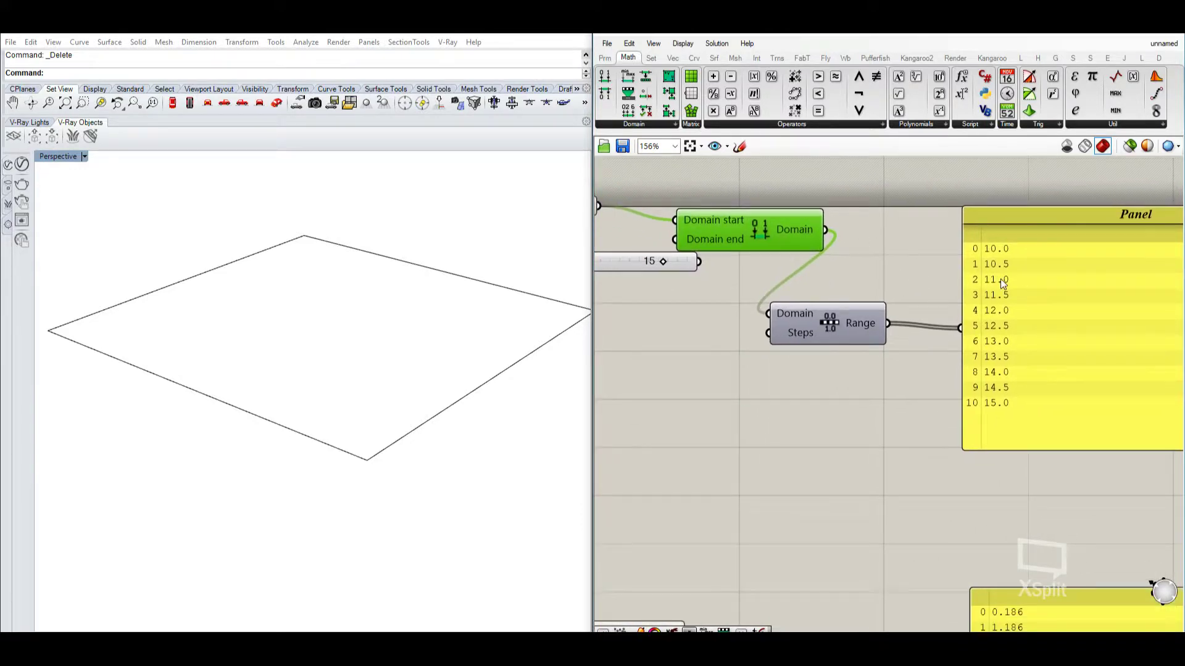
- Duplicate the Domain end slider below the original and connect the copy to Range's Steps input
right_drag(793, 364, 860, 369)
click(677, 274)
key(ctrl+c)
key(ctrl+v)
alt+drag(680, 279, 667, 378)
drag(753, 378, 841, 355)
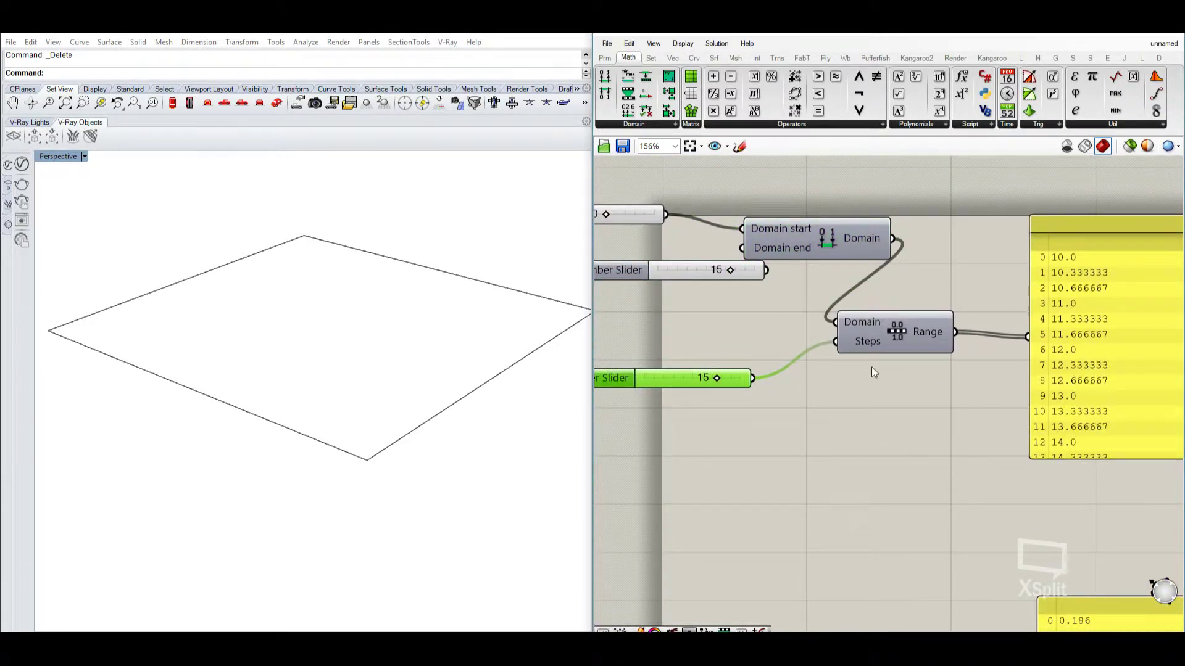
- Extend the Range output panel downward and set the Steps slider to 9
scroll(922, 363, down, 2)
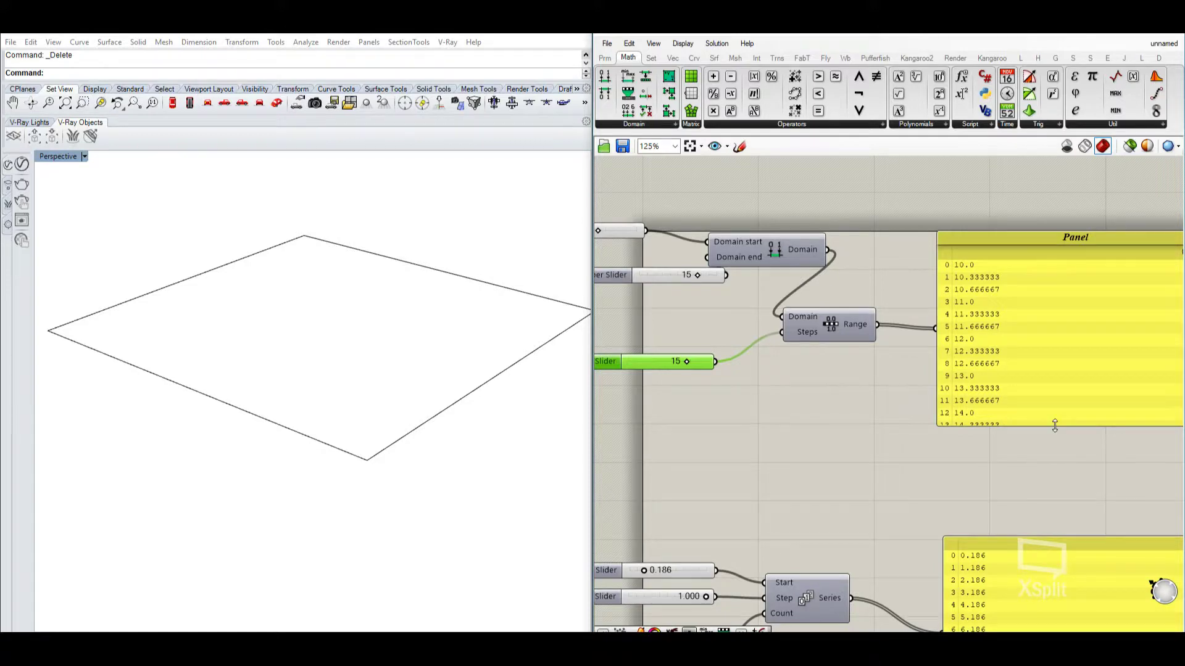
drag(1054, 425, 1056, 511)
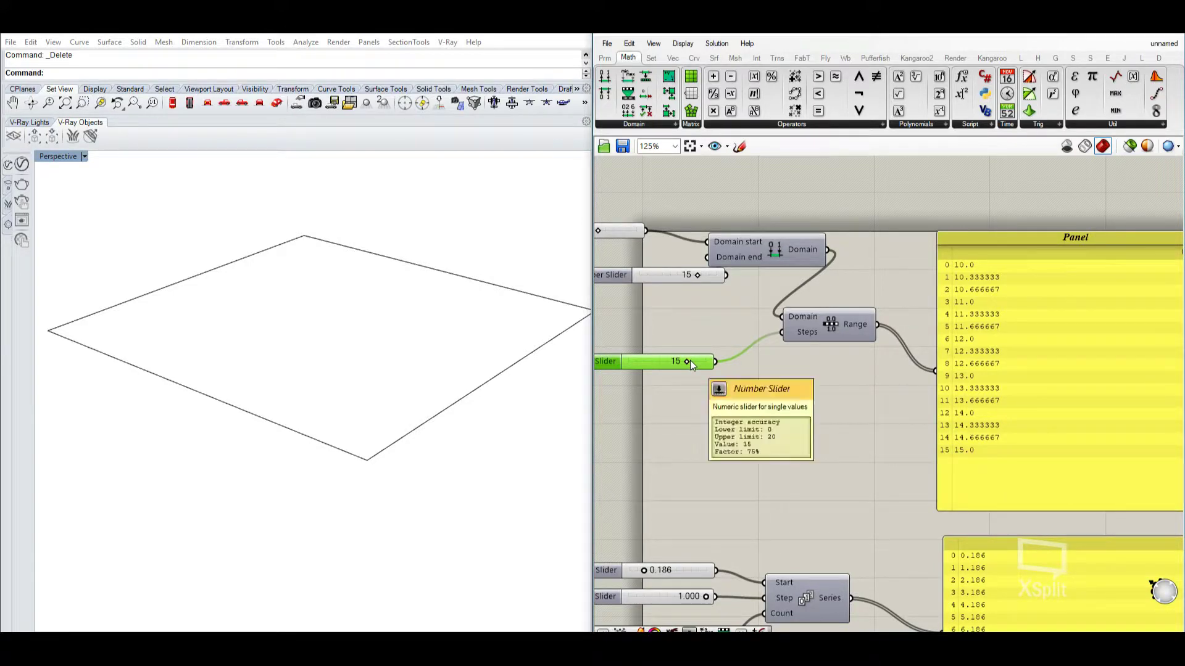
drag(687, 362, 666, 366)
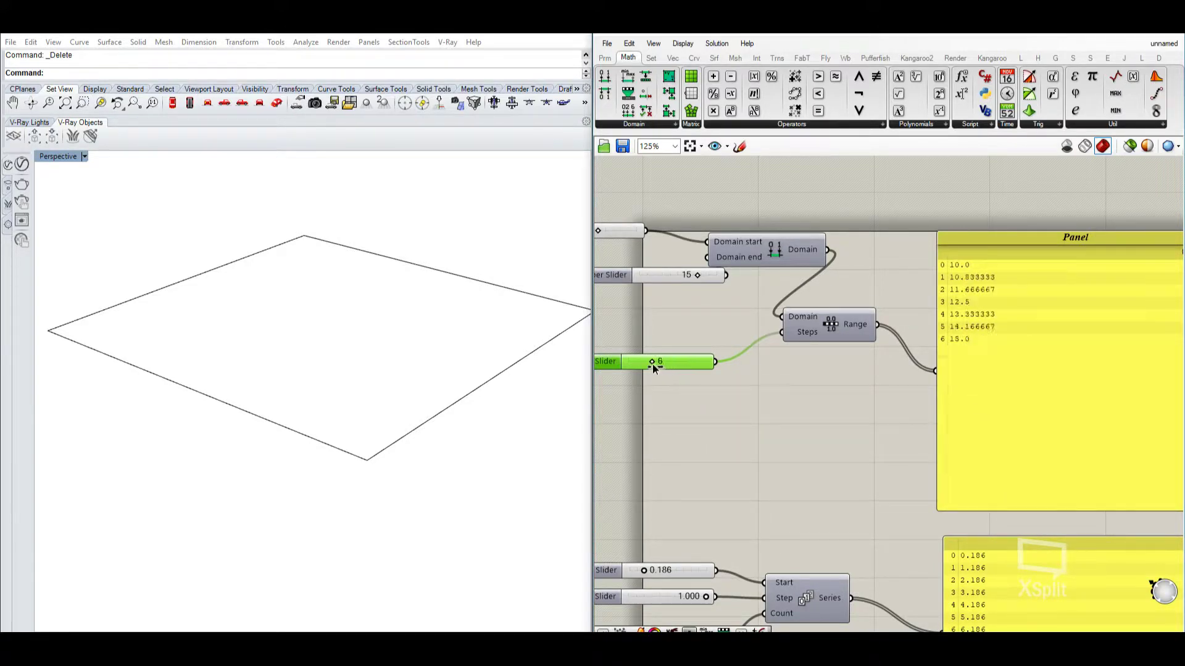
right_drag(666, 366, 718, 367)
- Change the Domain start slider's minimum to -10 and set its value to -10
right_drag(741, 283, 776, 312)
click(605, 264)
double_click(605, 264)
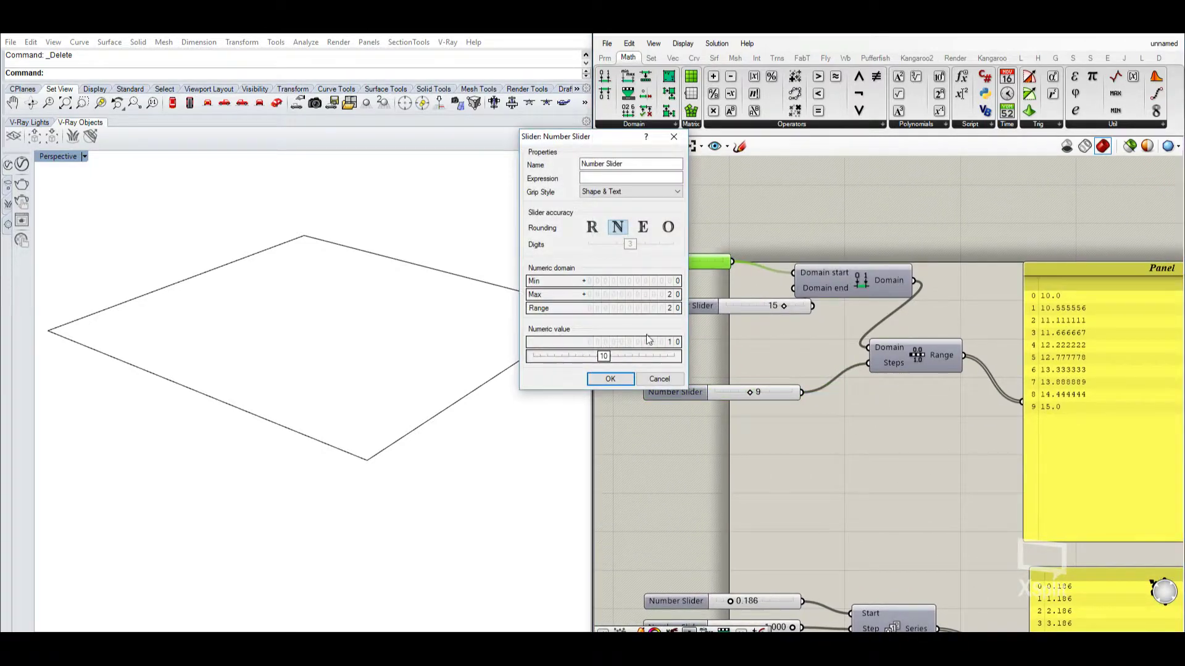
click(631, 283)
text(-1)
click(610, 379)
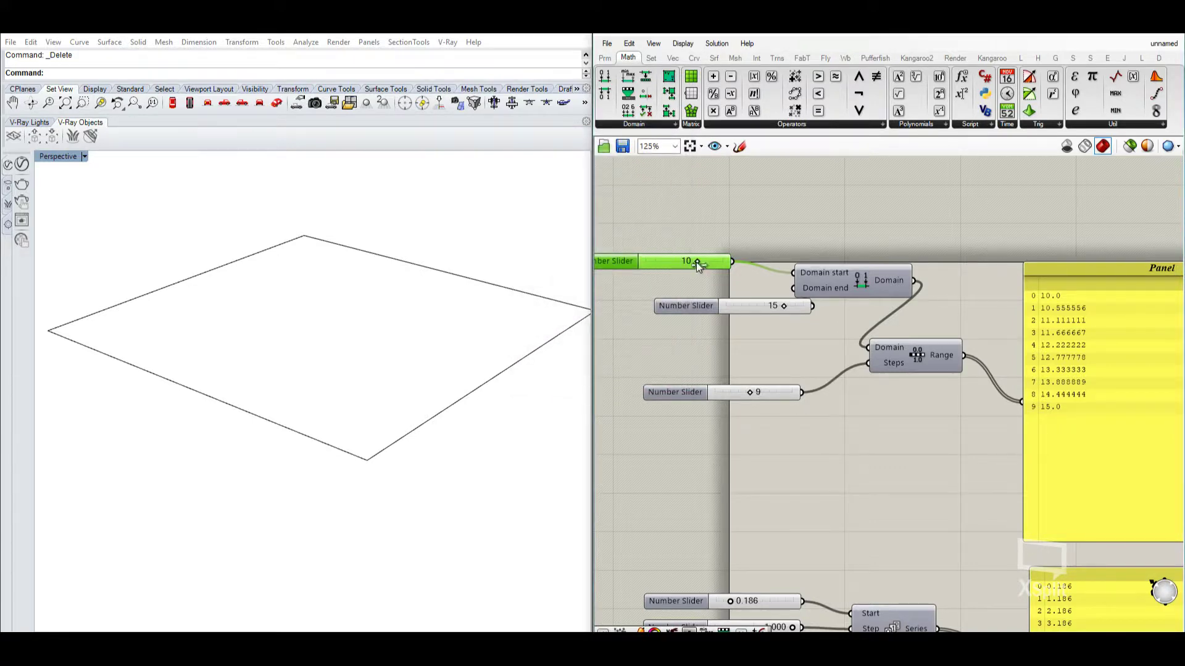
drag(696, 262, 645, 261)
double_click(629, 262)
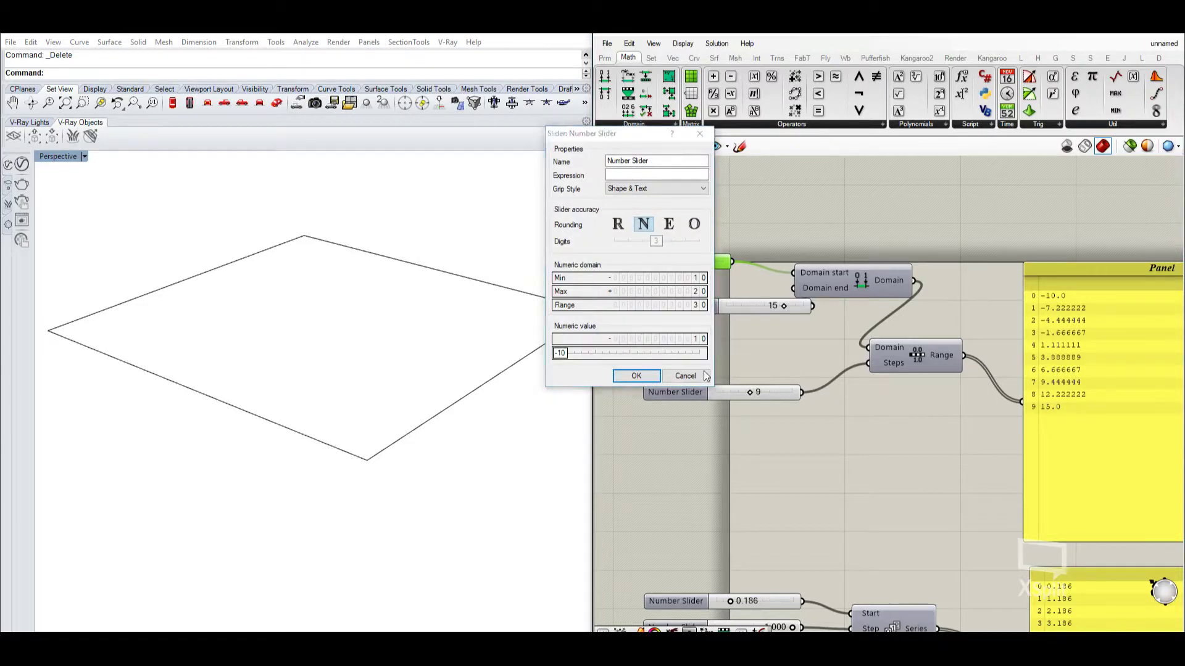
click(684, 375)
- Spread out the Domain end slider, the domain component, Range and both output panels for a clearer layout
right_drag(906, 389, 986, 362)
drag(793, 282, 716, 293)
scroll(1070, 418, down, 1)
right_drag(1070, 417, 853, 360)
drag(981, 343, 1040, 328)
drag(791, 302, 857, 331)
drag(750, 242, 749, 282)
drag(966, 375, 1005, 373)
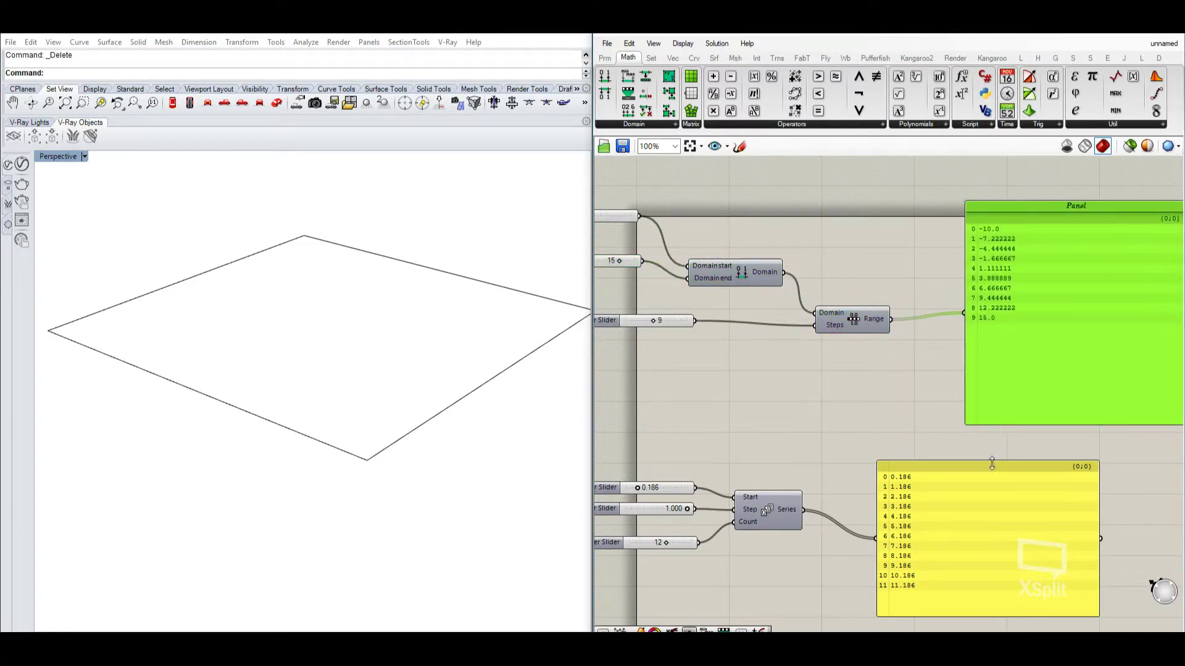
drag(961, 503, 1073, 501)
right_drag(1008, 483, 932, 456)
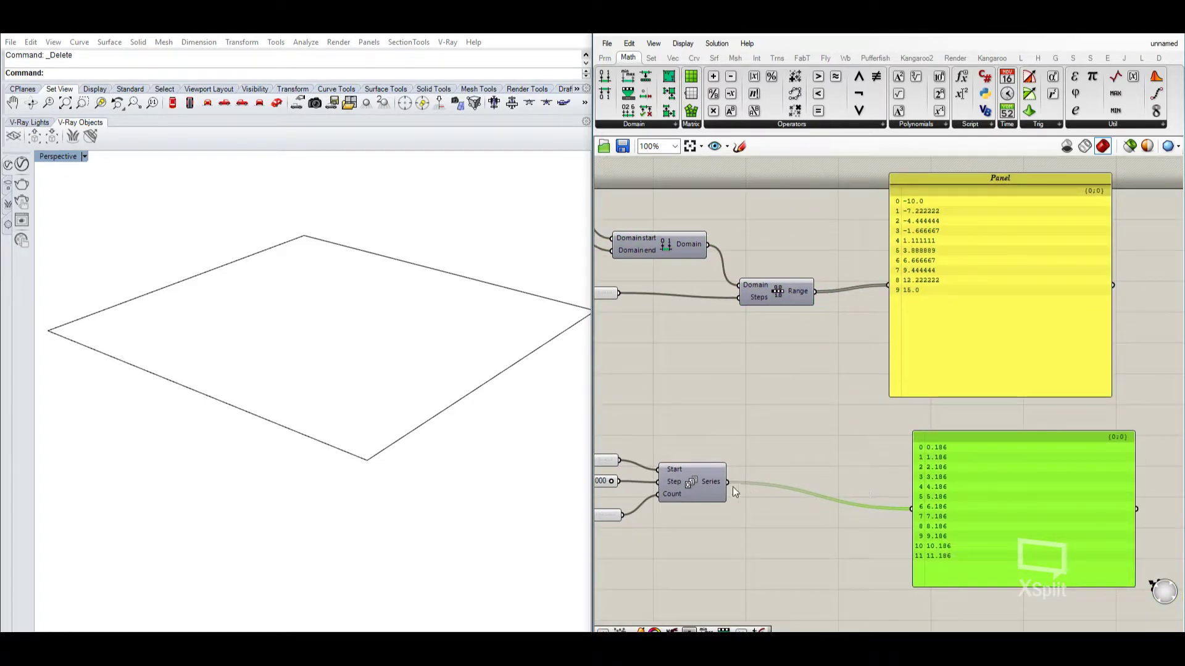
right_drag(715, 486, 763, 439)
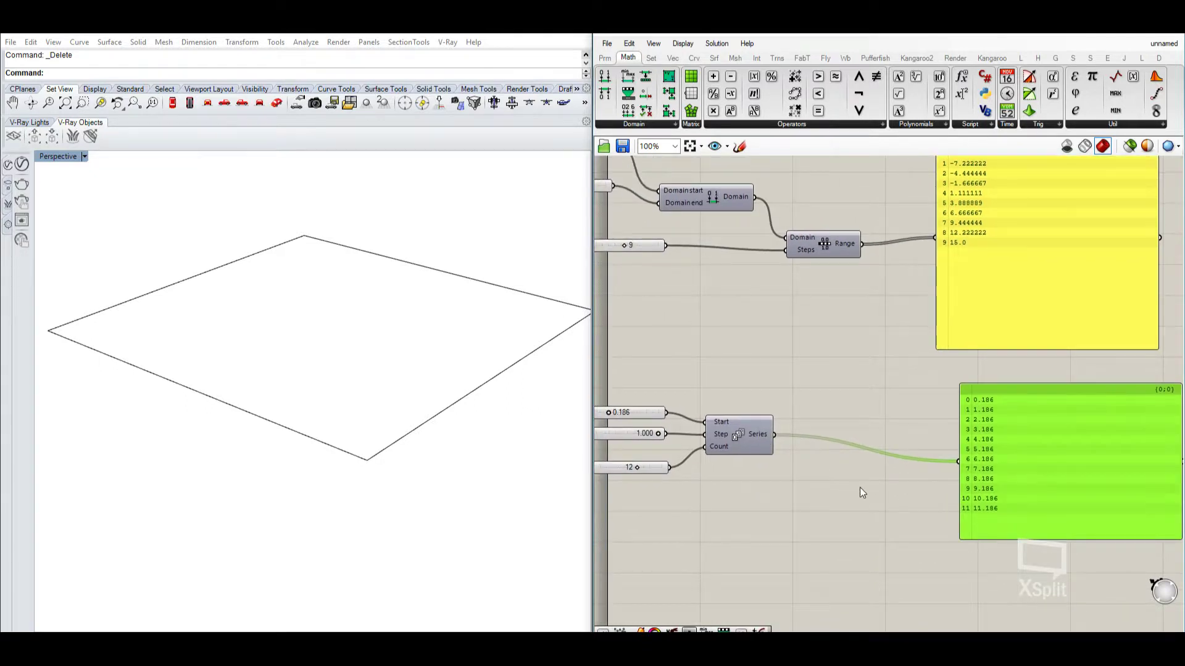
double_click(860, 487)
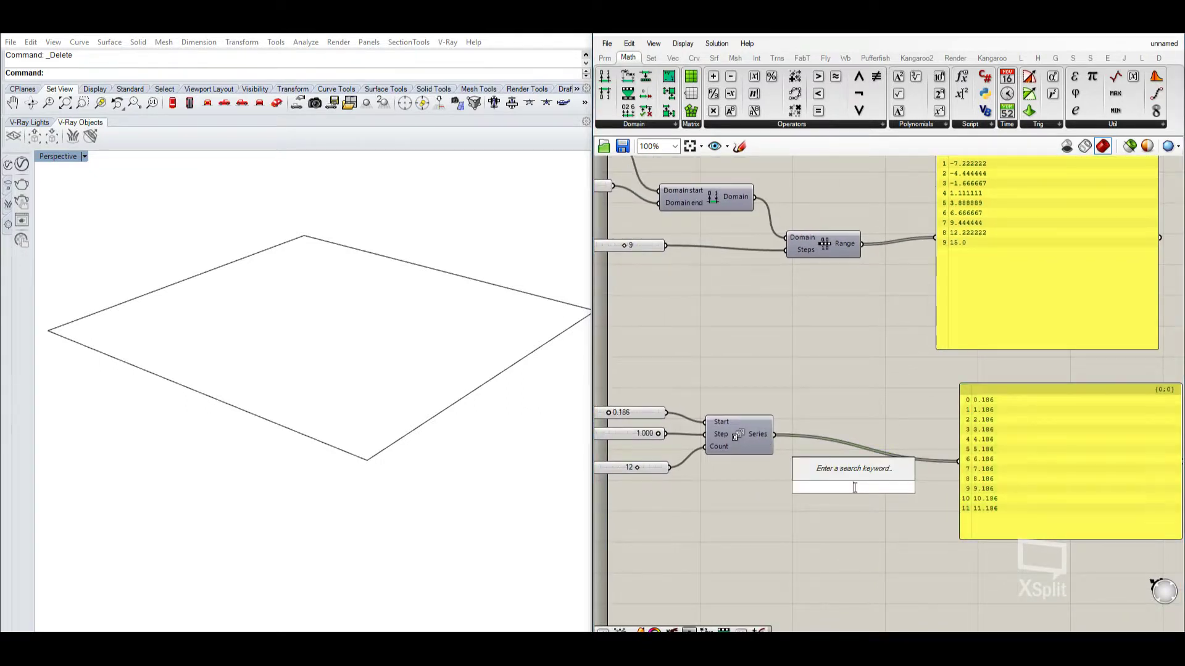
text(points)
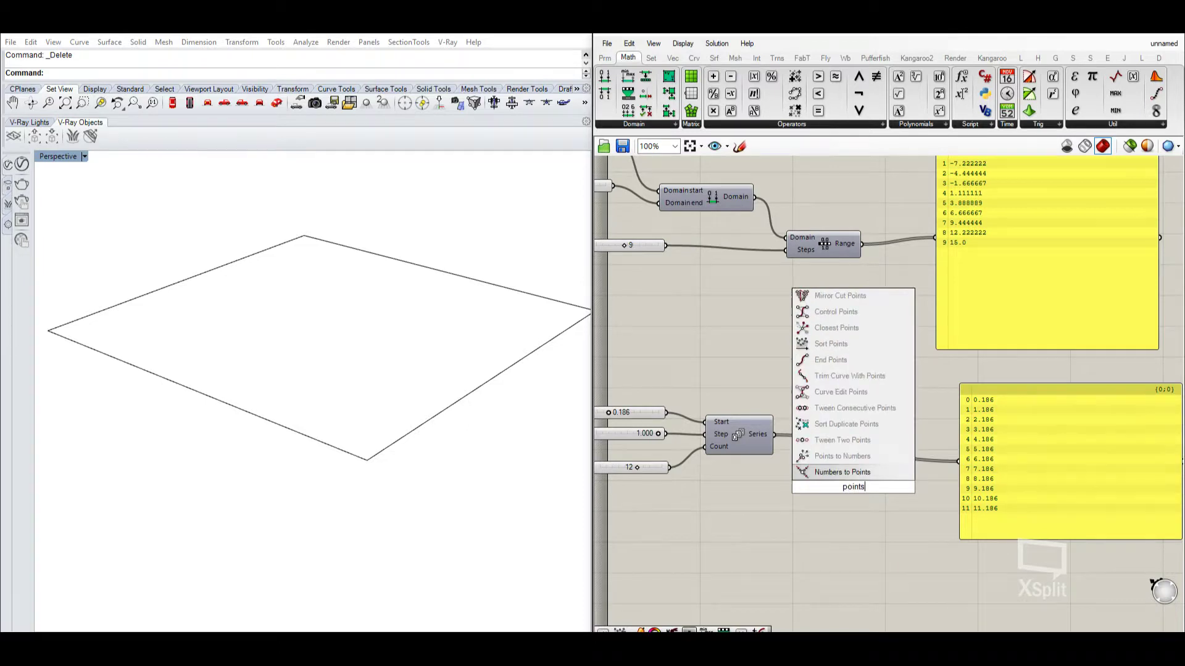
key(BackSpace)
key(BackSpace)
key(BackSpace)
key(BackSpace)
key(BackSpace)
key(BackSpace)
text(create)
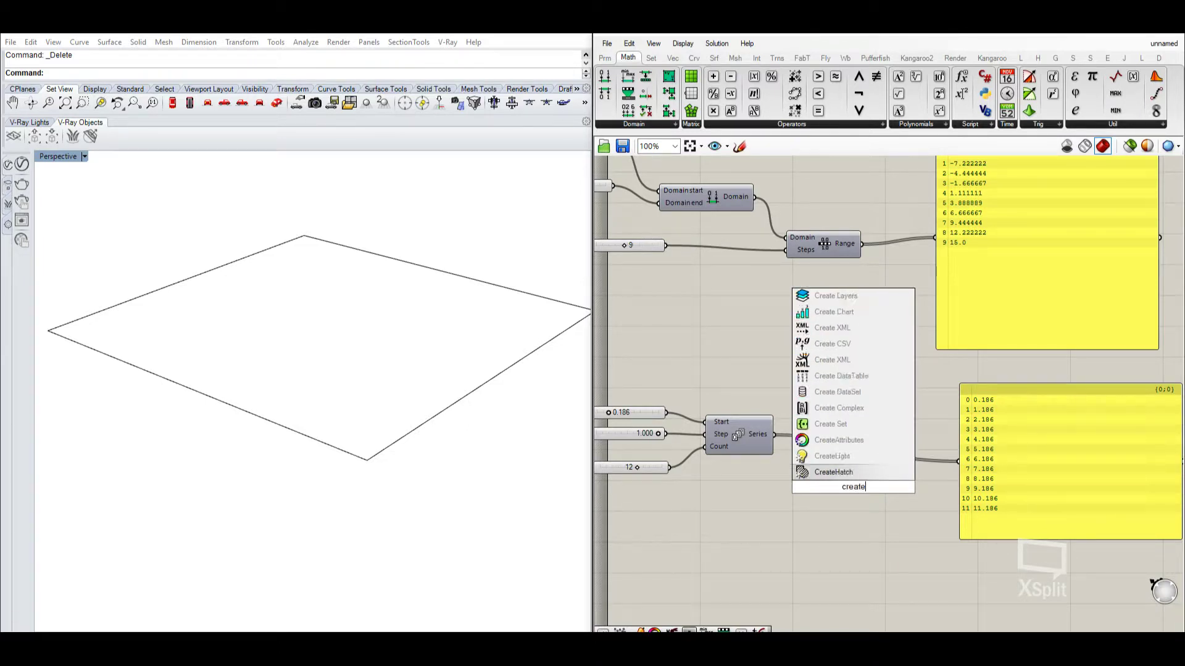
text( point)
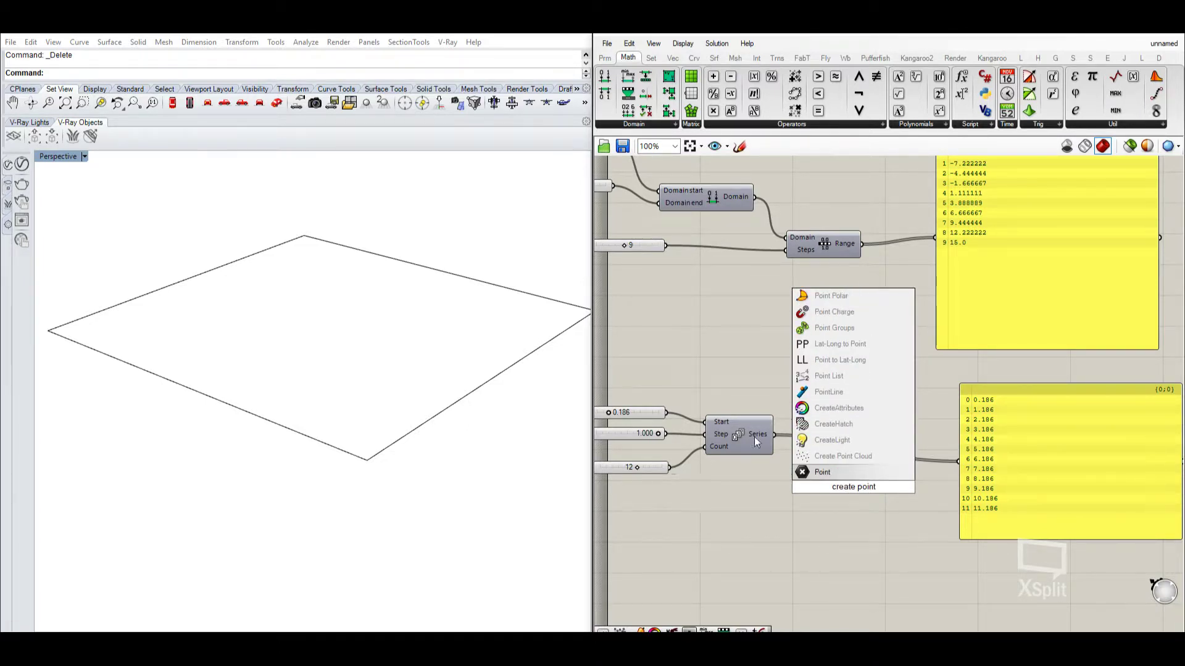
click(654, 59)
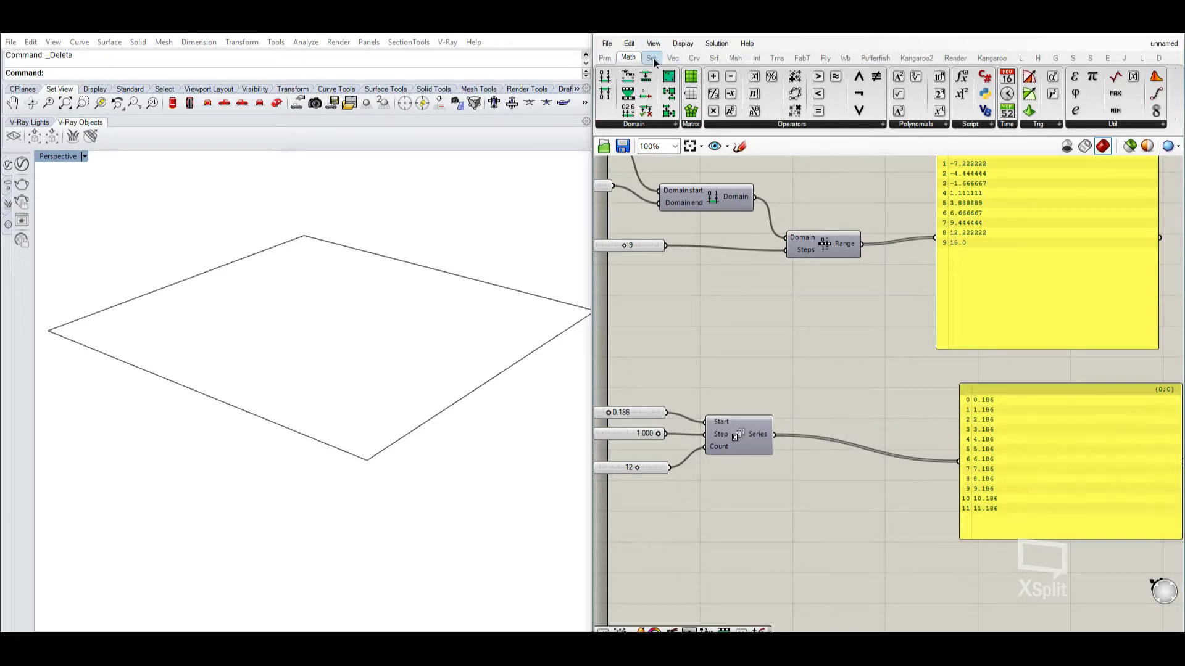
- Search for "point const" and add a Construct Point component below Range
double_click(856, 294)
text(po)
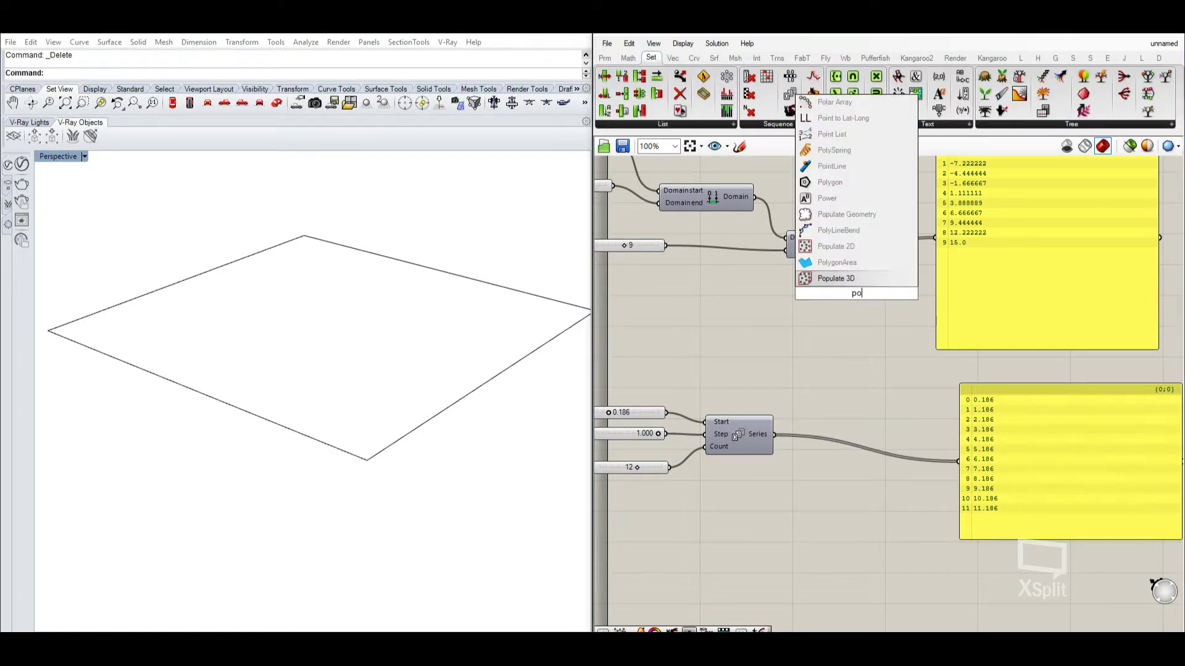
text(int const)
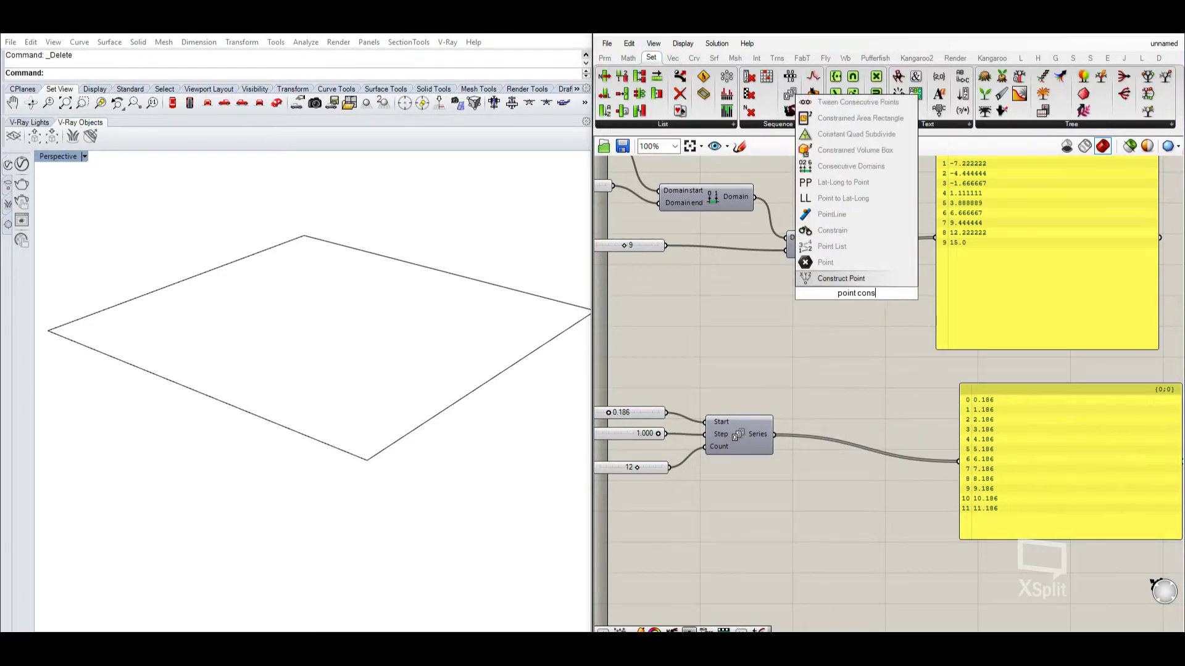
click(887, 285)
scroll(873, 284, up, 3)
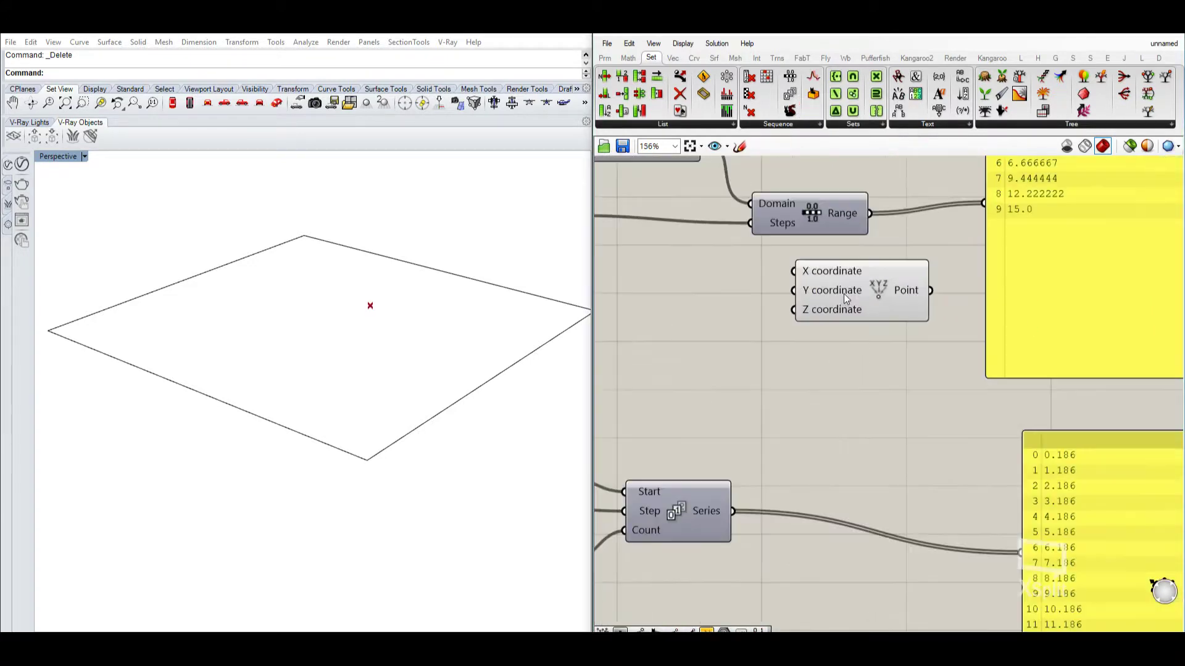
- Move the Construct Point component down between the Series component and its output panel
click(832, 388)
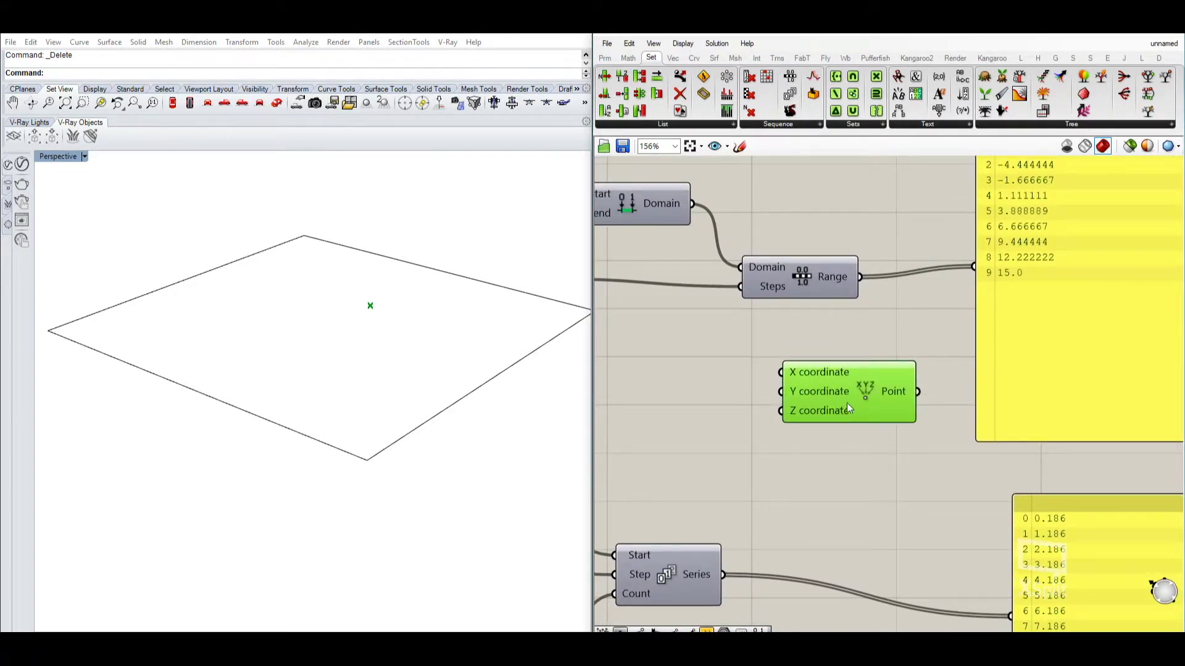
drag(847, 401, 919, 438)
scroll(919, 440, down, 2)
right_drag(917, 438, 897, 394)
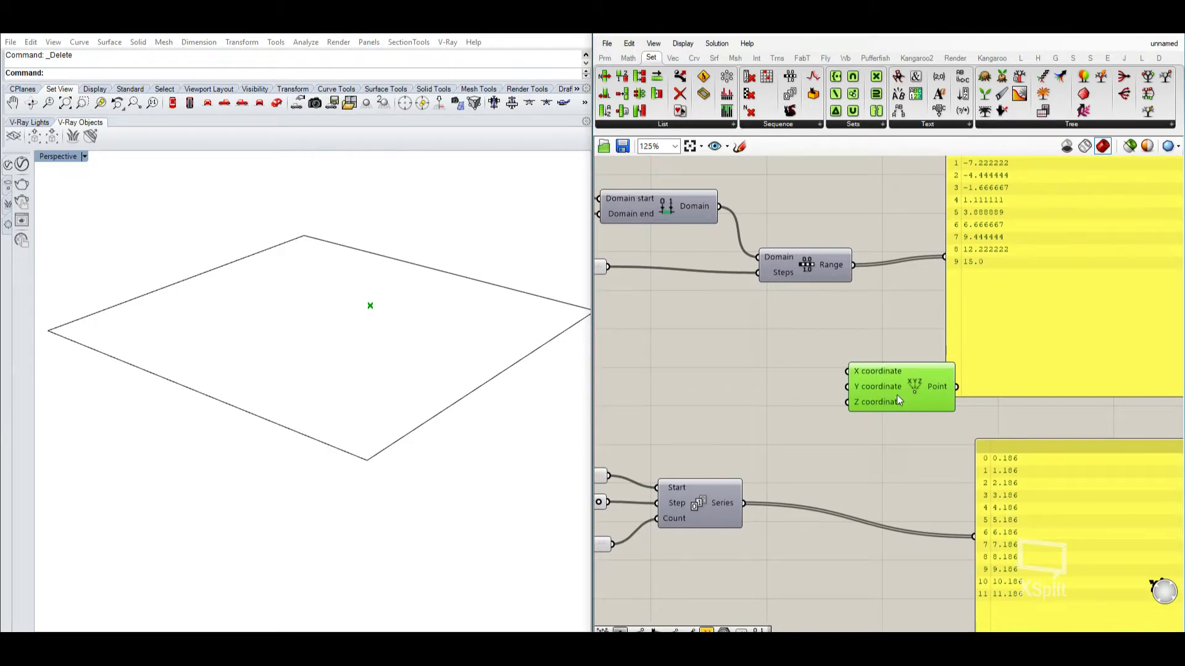
drag(894, 392, 854, 461)
right_drag(852, 456, 916, 369)
drag(922, 371, 917, 457)
right_drag(858, 450, 890, 406)
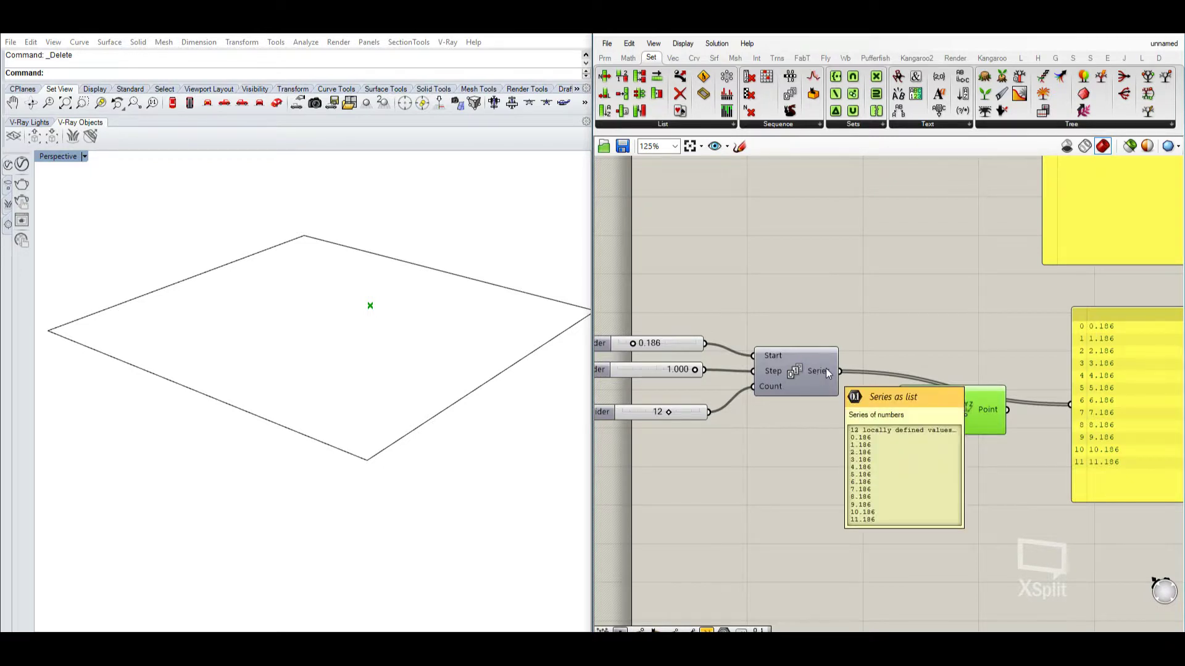
- Connect the Series output to the X coordinate of Construct Point and inspect the row of points in the perspective view
drag(838, 372, 898, 395)
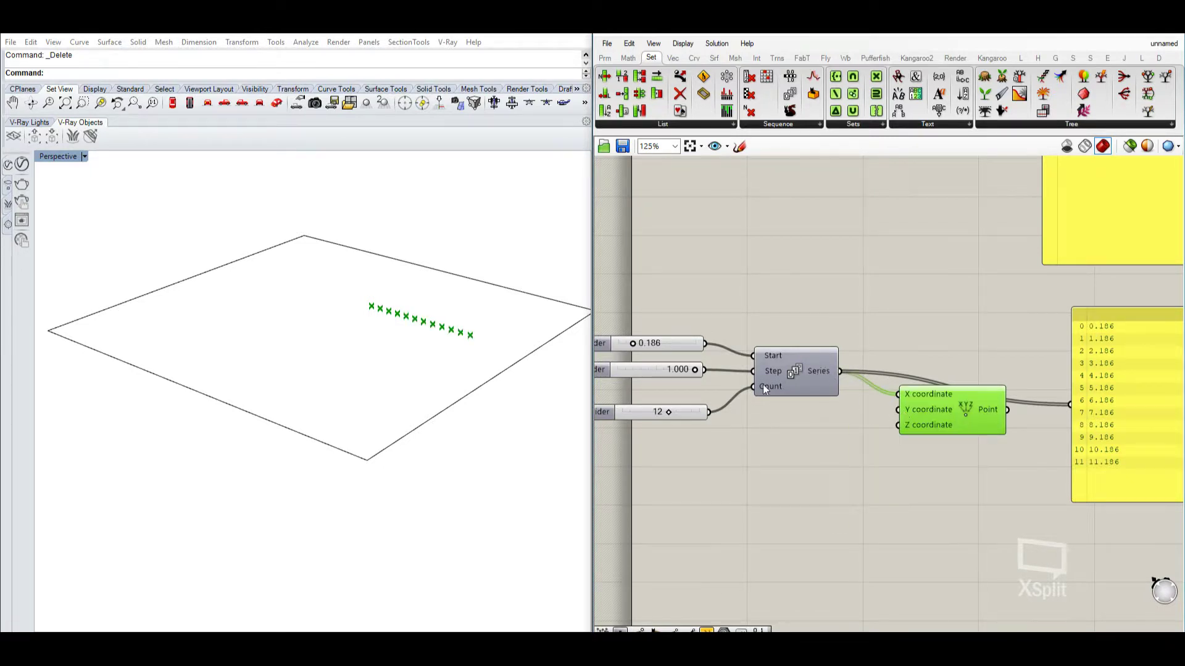
right_drag(763, 384, 742, 400)
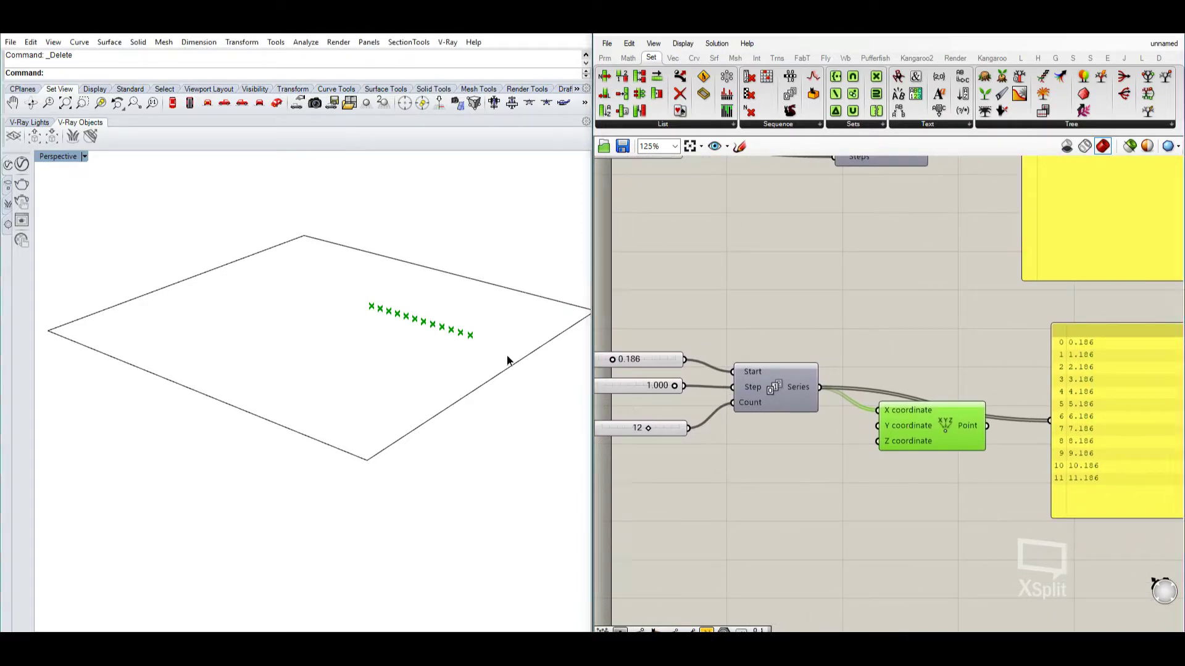
right_drag(511, 357, 479, 326)
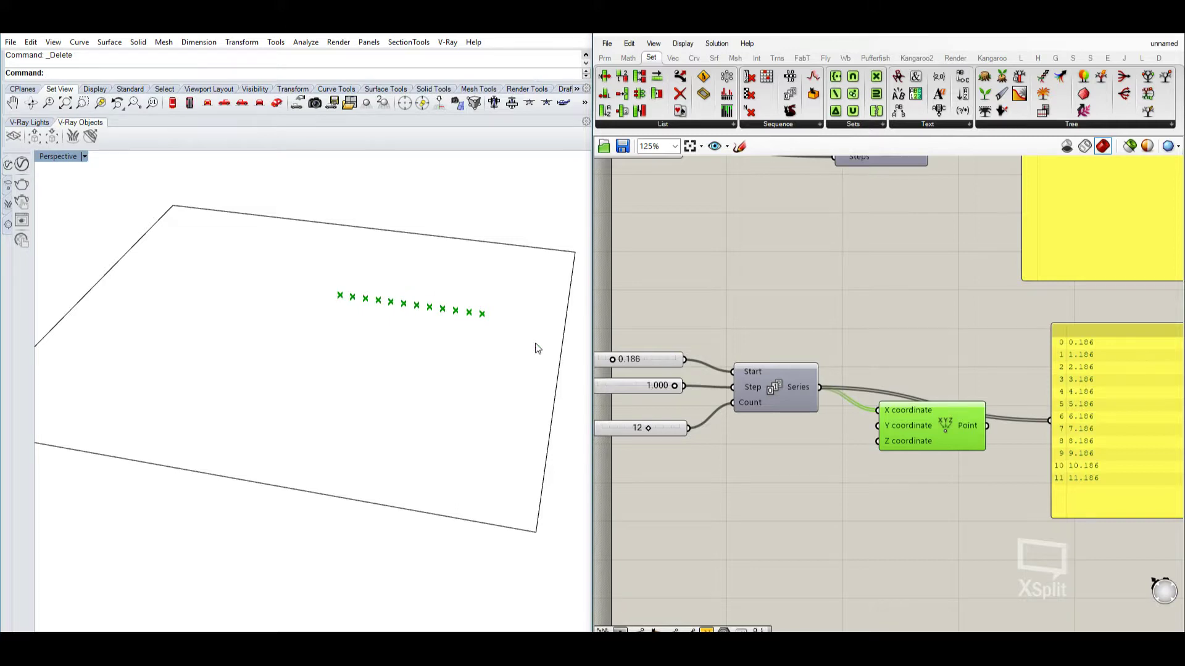
- Connect the Series output to the Y coordinate of Construct Point as well and view the diagonal row of points
right_drag(610, 361, 739, 376)
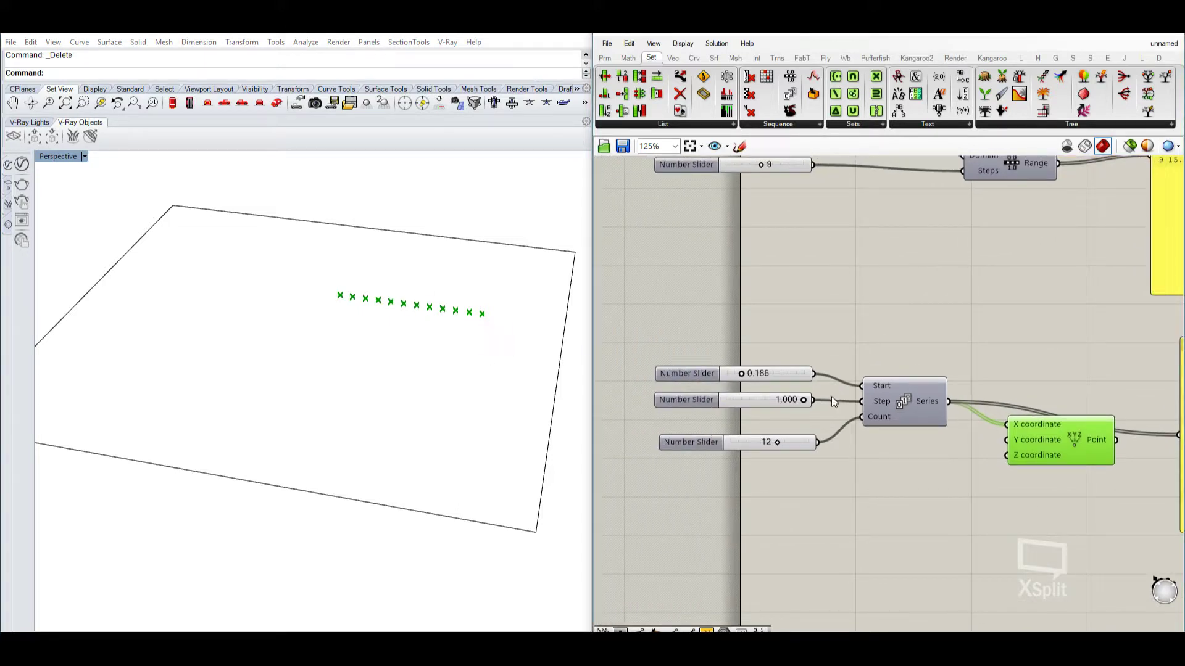
drag(992, 436, 1007, 440)
right_drag(346, 386, 417, 291)
- Lower the Series step slider to 0.867 and return it to 1.000 while watching the point spacing
scroll(797, 432, up, 3)
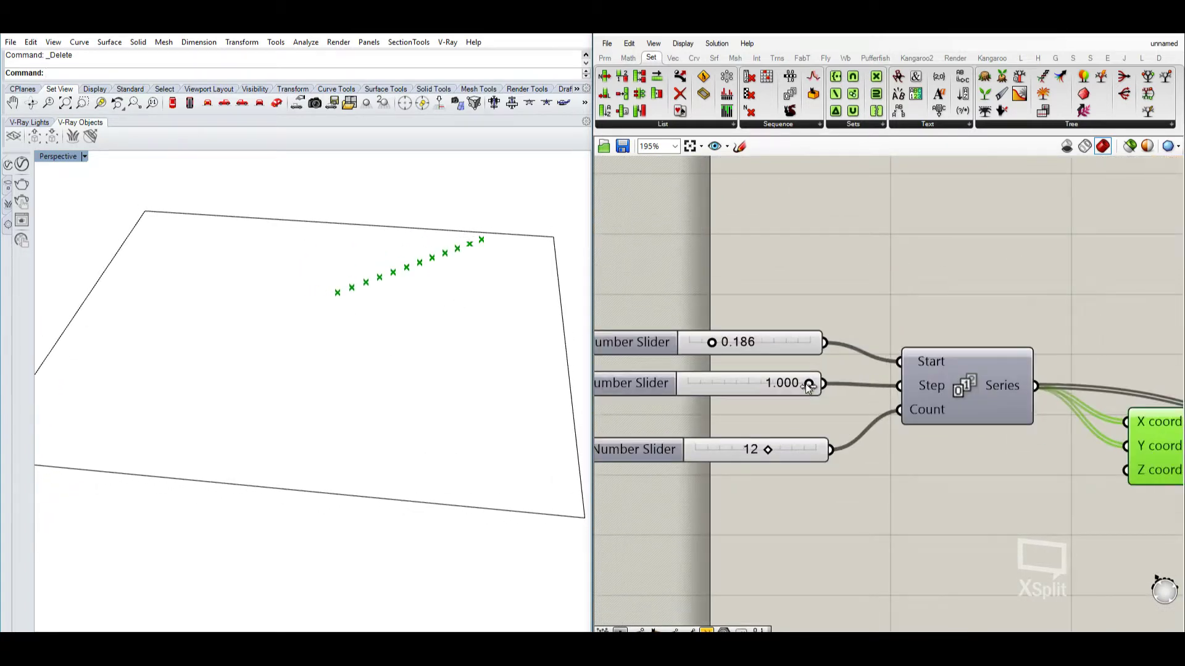
mouse_move(808, 386)
mouse_down()
mouse_move(728, 391)
mouse_move(796, 396)
mouse_up()
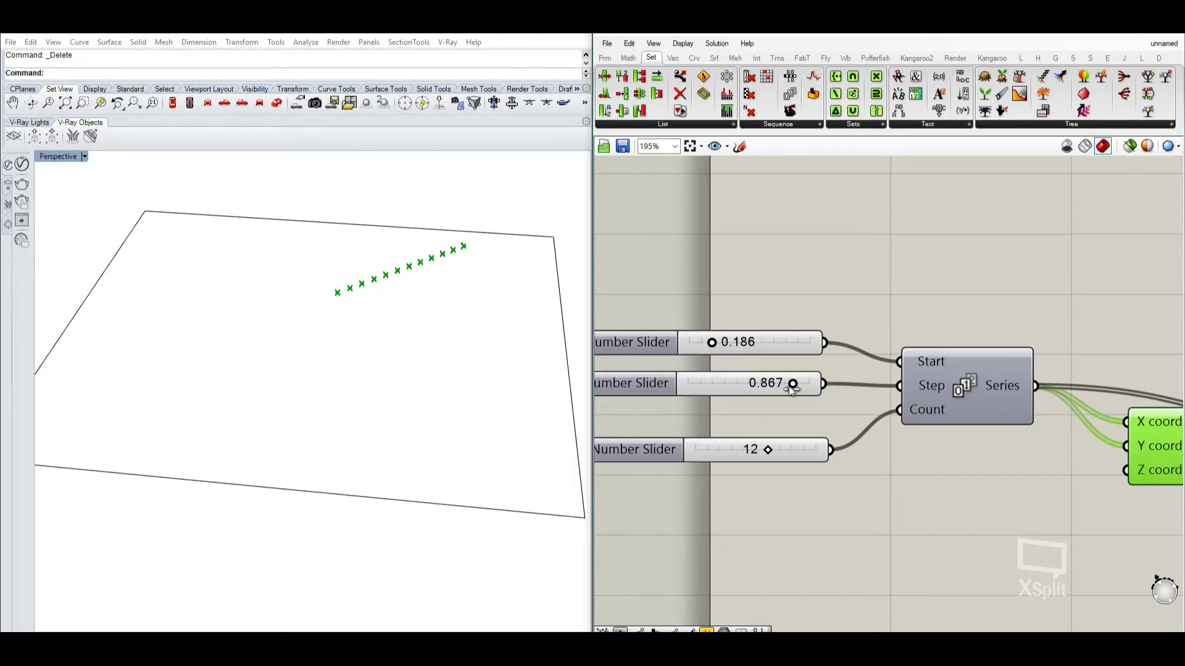
drag(792, 384, 810, 385)
- Disconnect Series from the X and Y coordinates of Construct Point and move the component up beside Range
scroll(886, 438, down, 4)
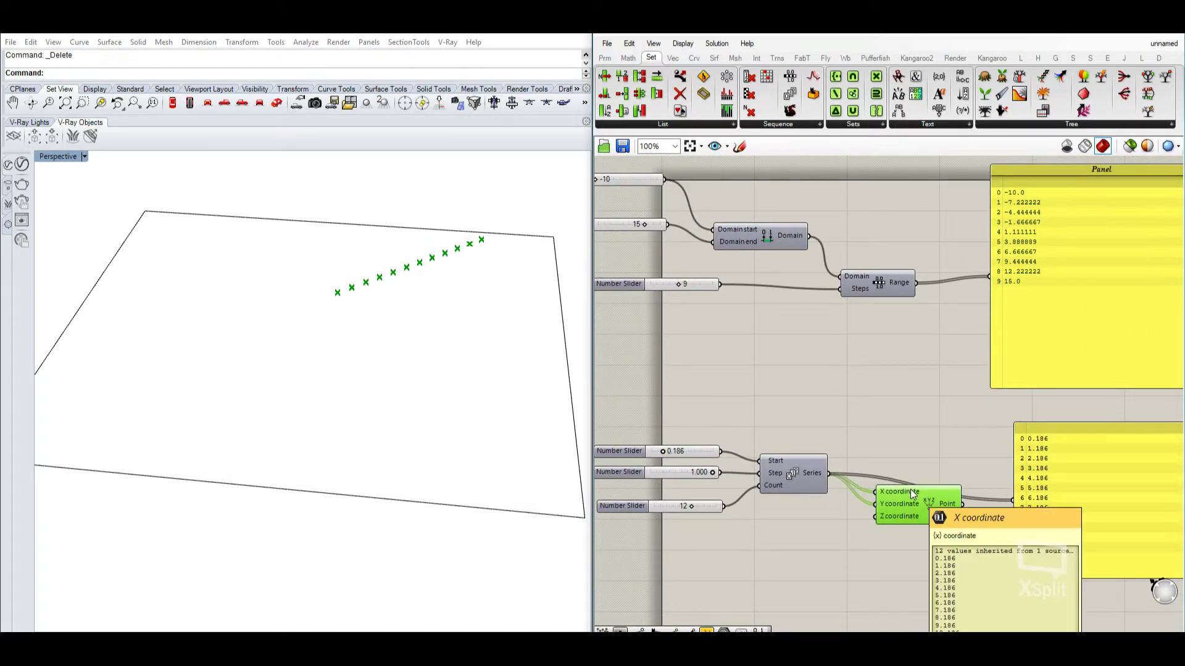
drag(924, 502, 829, 477)
ctrl+drag(905, 408, 831, 476)
click(902, 289)
drag(950, 410, 986, 365)
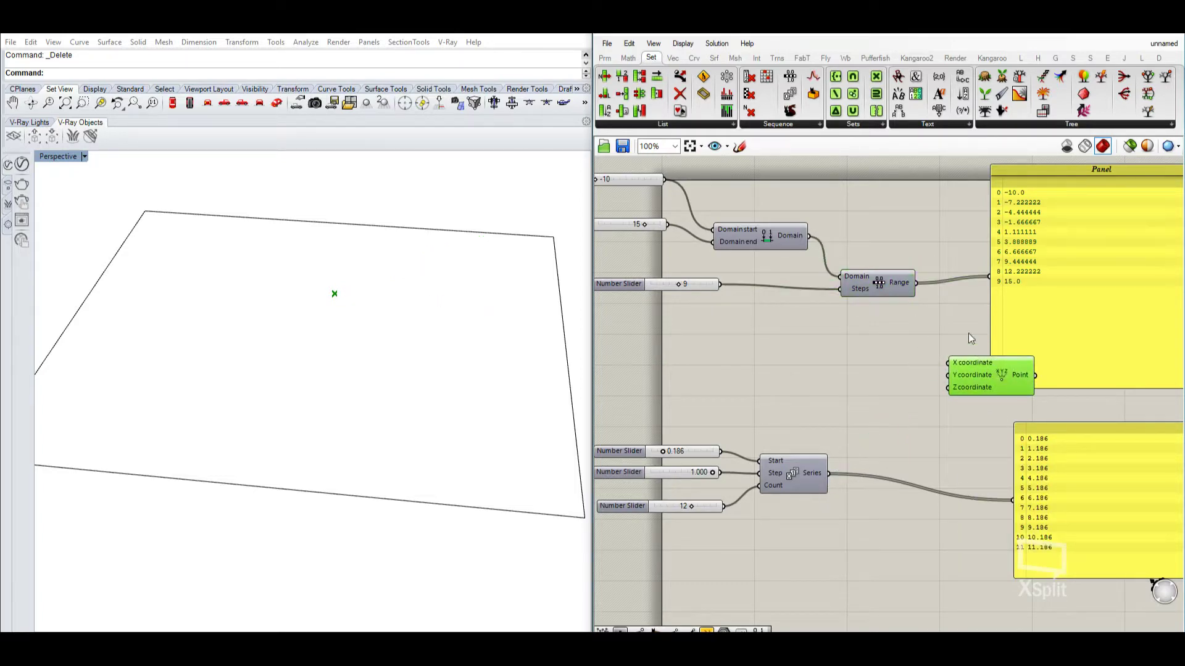
- Connect the Range output to both the X and Y coordinates of Construct Point and view the resulting points
mouse_move(915, 282)
mouse_down()
mouse_move(952, 364)
mouse_move(916, 283)
mouse_up()
right_drag(395, 333, 492, 324)
ctrl+drag(947, 387, 915, 283)
drag(915, 283, 953, 376)
right_drag(366, 347, 336, 345)
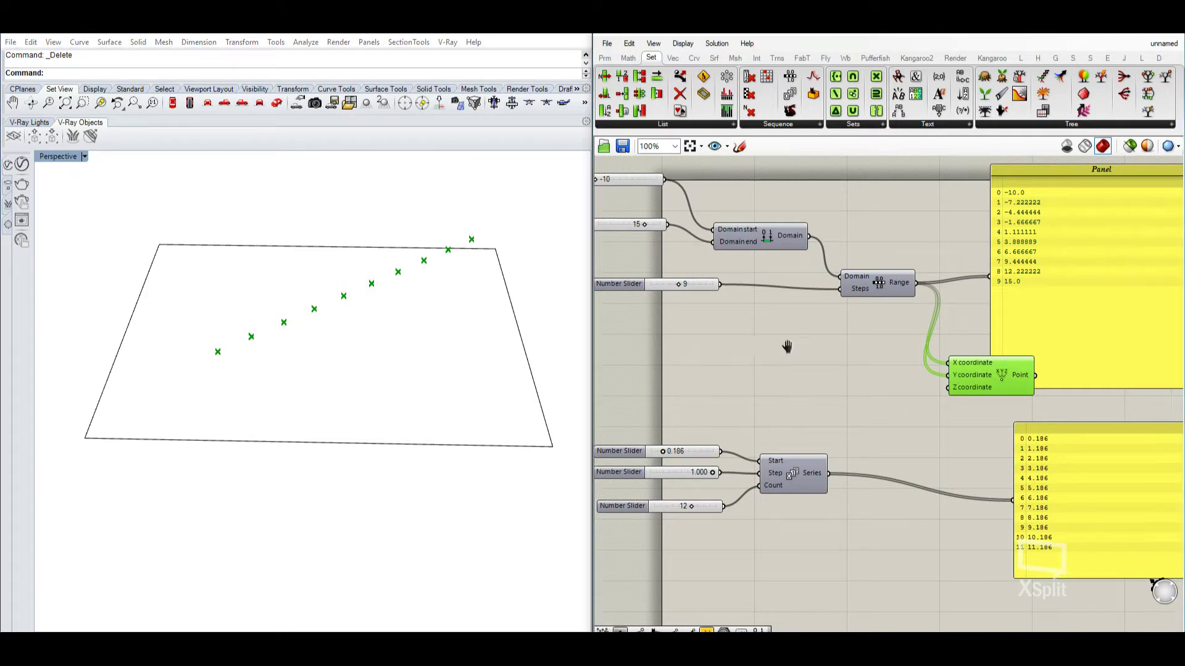
- Set the slider feeding Range's Steps input to 20
right_drag(792, 343, 825, 381)
scroll(736, 322, up, 2)
scroll(806, 336, down, 2)
right_drag(882, 343, 780, 343)
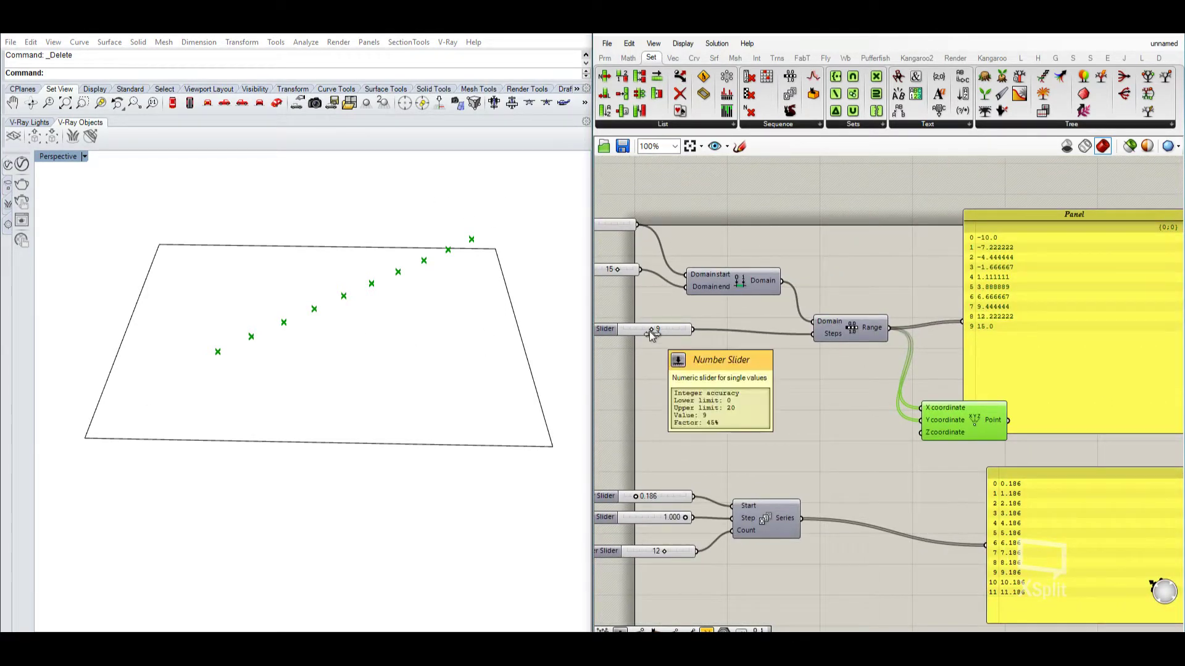
drag(651, 332, 686, 339)
- Spread out Construct Point and the Range and Series output panels so that they no longer overlap
right_drag(938, 405, 877, 369)
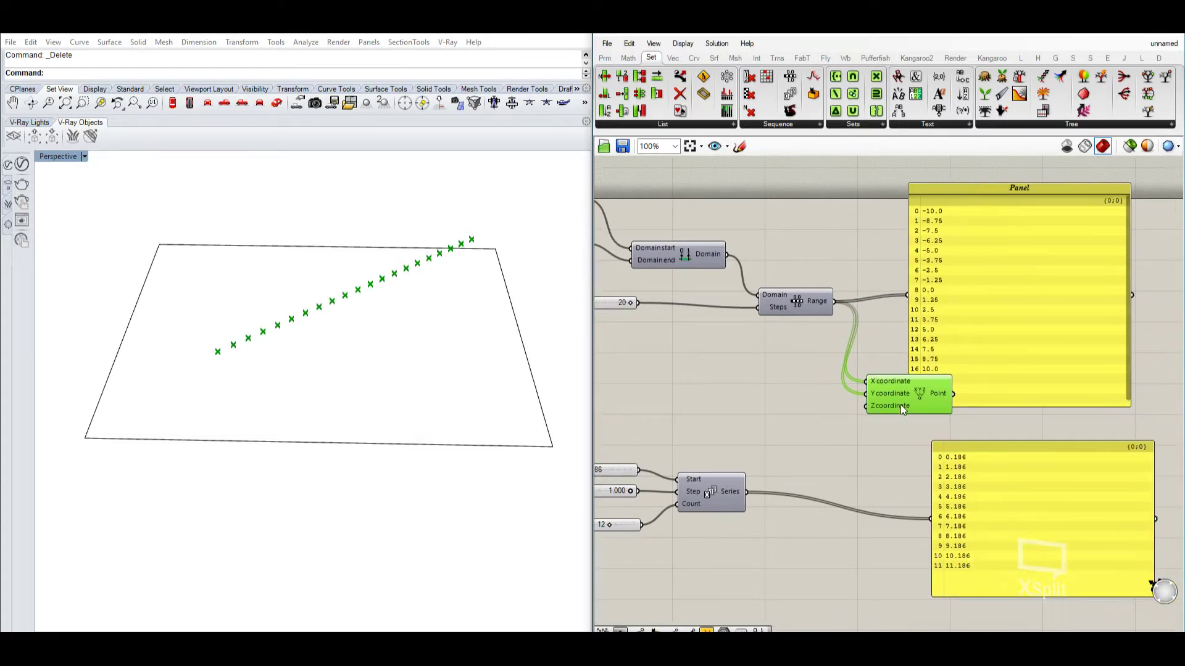
drag(901, 406, 902, 420)
right_drag(858, 437, 978, 376)
scroll(978, 375, down, 1)
right_drag(1029, 341, 986, 377)
drag(993, 344, 1115, 306)
drag(920, 383, 959, 371)
right_drag(914, 392, 889, 383)
drag(931, 369, 934, 359)
drag(947, 425, 1017, 476)
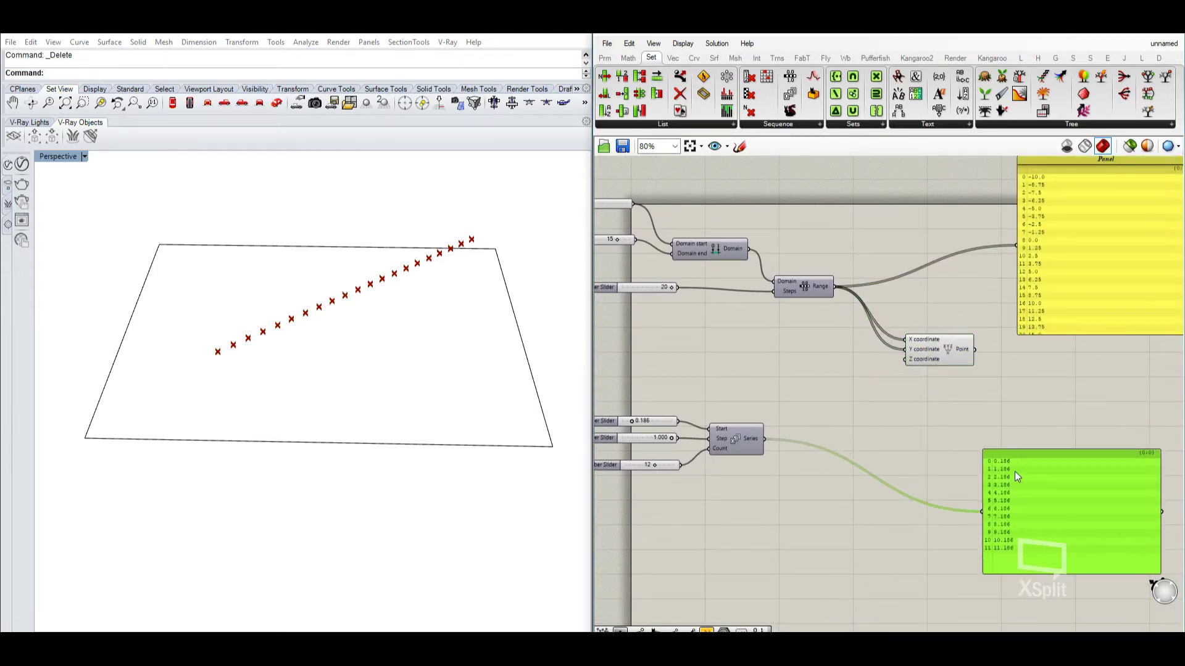
- Connect the Series Count slider to Range's Steps input in place of its own slider
click(940, 358)
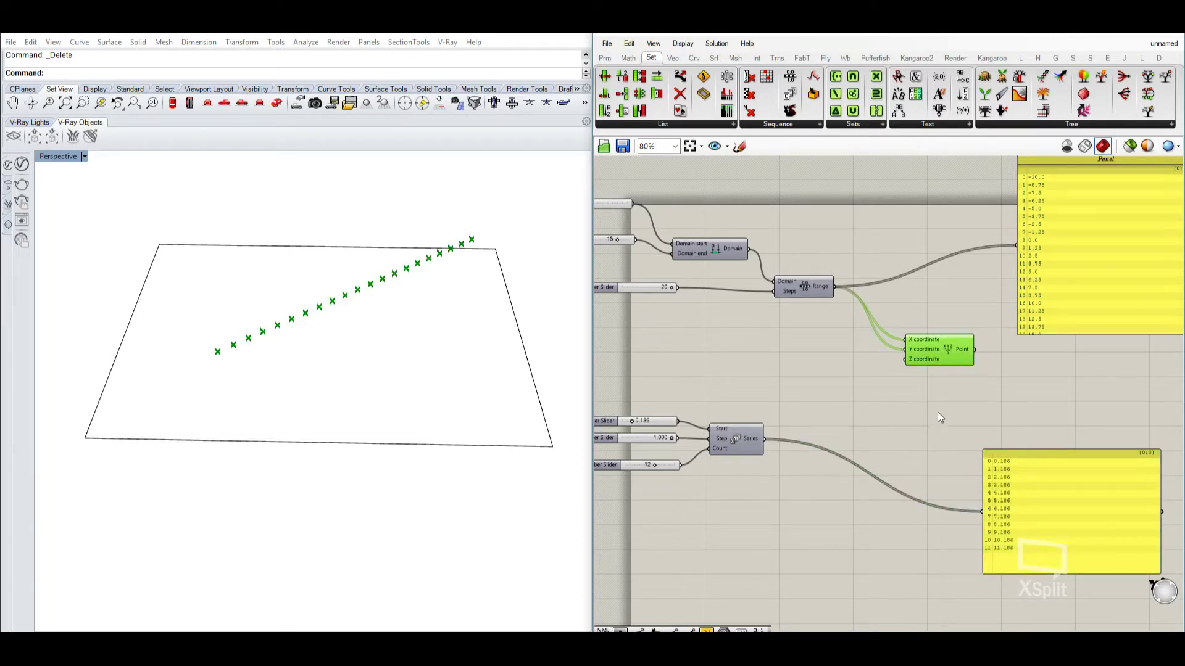
right_drag(885, 430, 875, 456)
scroll(828, 447, up, 1)
scroll(875, 457, down, 1)
mouse_move(778, 450)
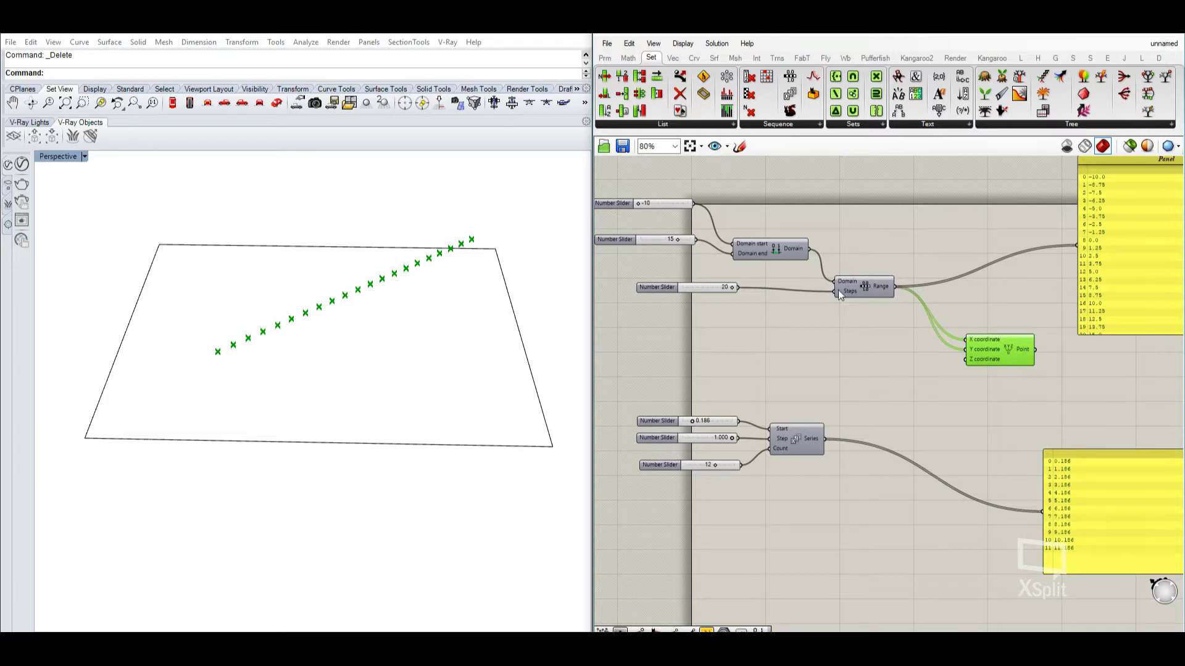
click(738, 473)
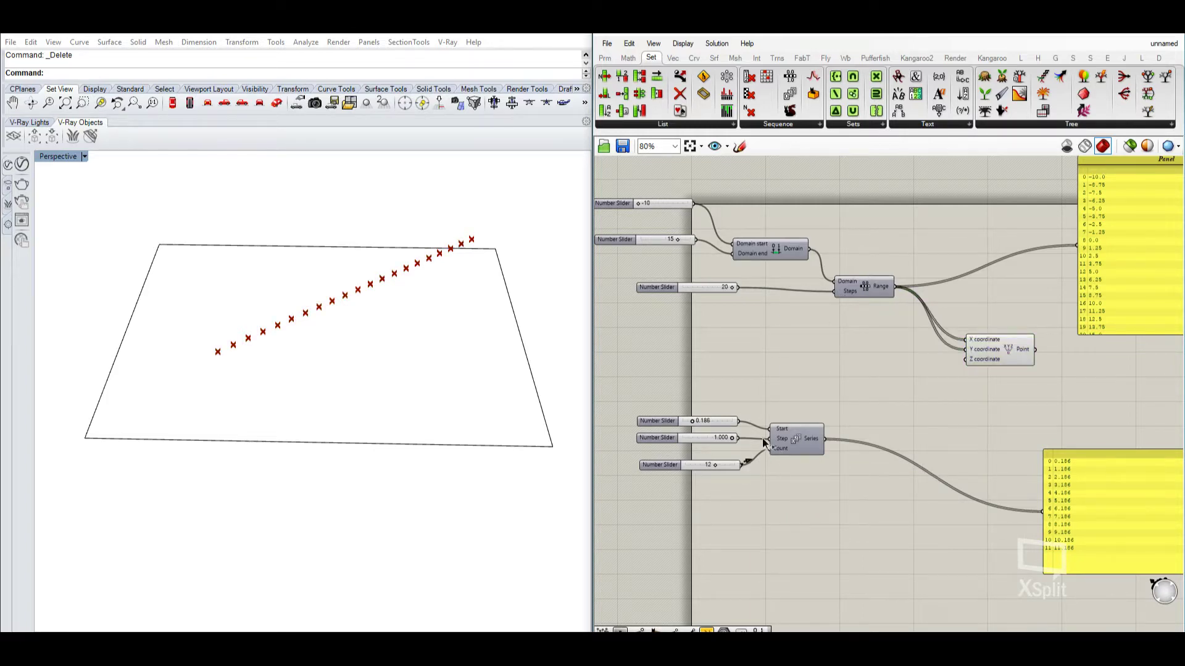
drag(824, 439, 835, 292)
right_drag(844, 293, 793, 299)
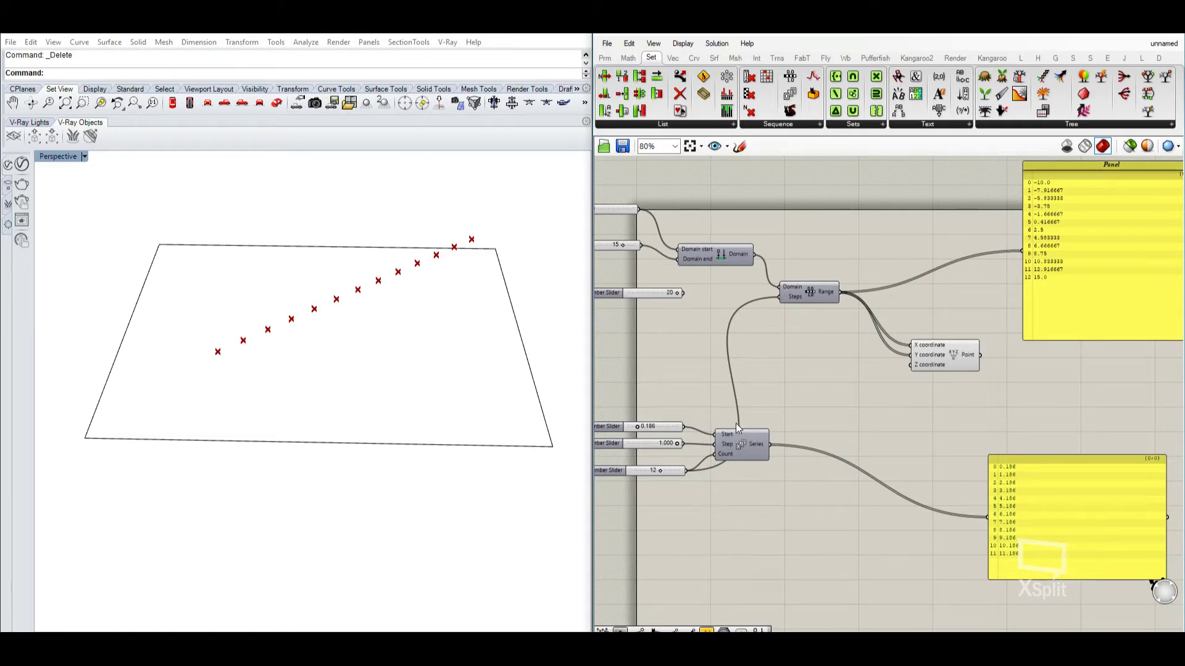
- Move Series away from its sliders and shift Construct Point slightly to tidy the wires
drag(735, 439, 809, 447)
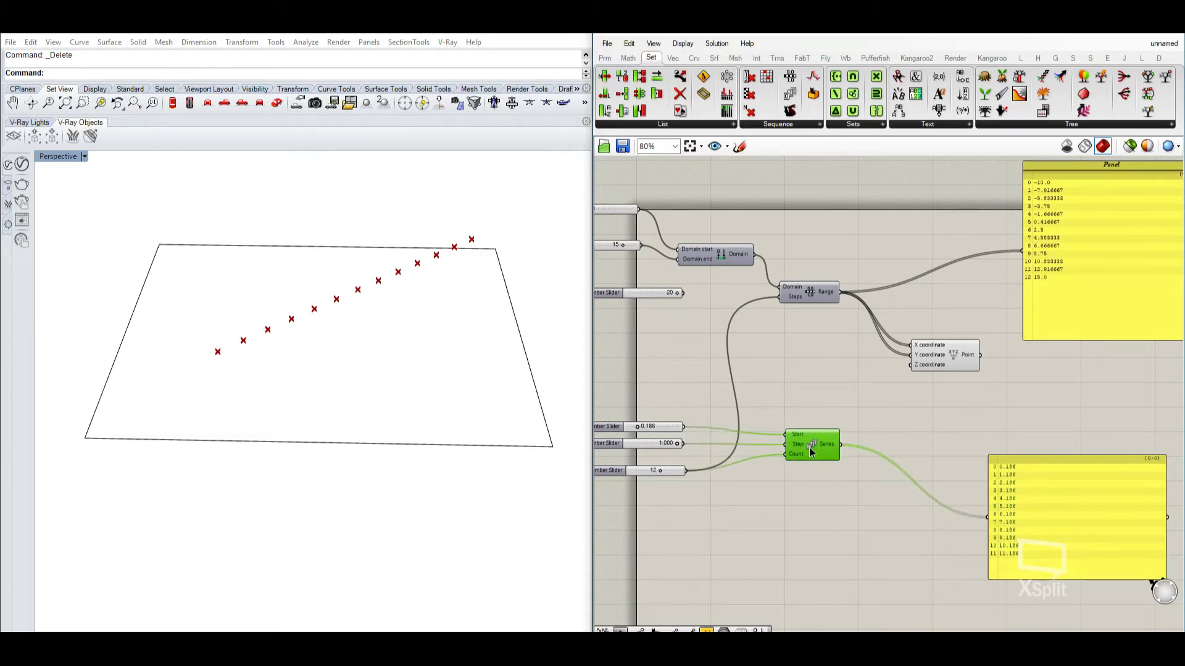
right_drag(946, 361, 918, 366)
drag(910, 373, 920, 390)
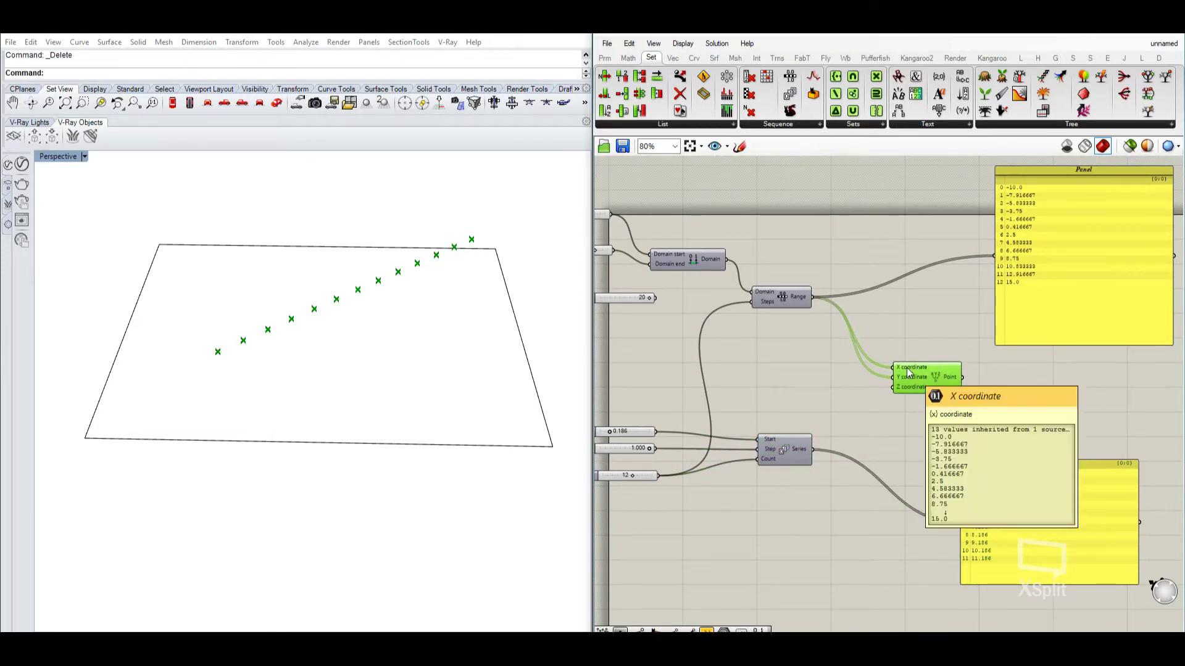
right_drag(839, 357, 856, 352)
- Search for "subtract" and add a Subtraction component between the Count slider and Range
mouse_move(779, 287)
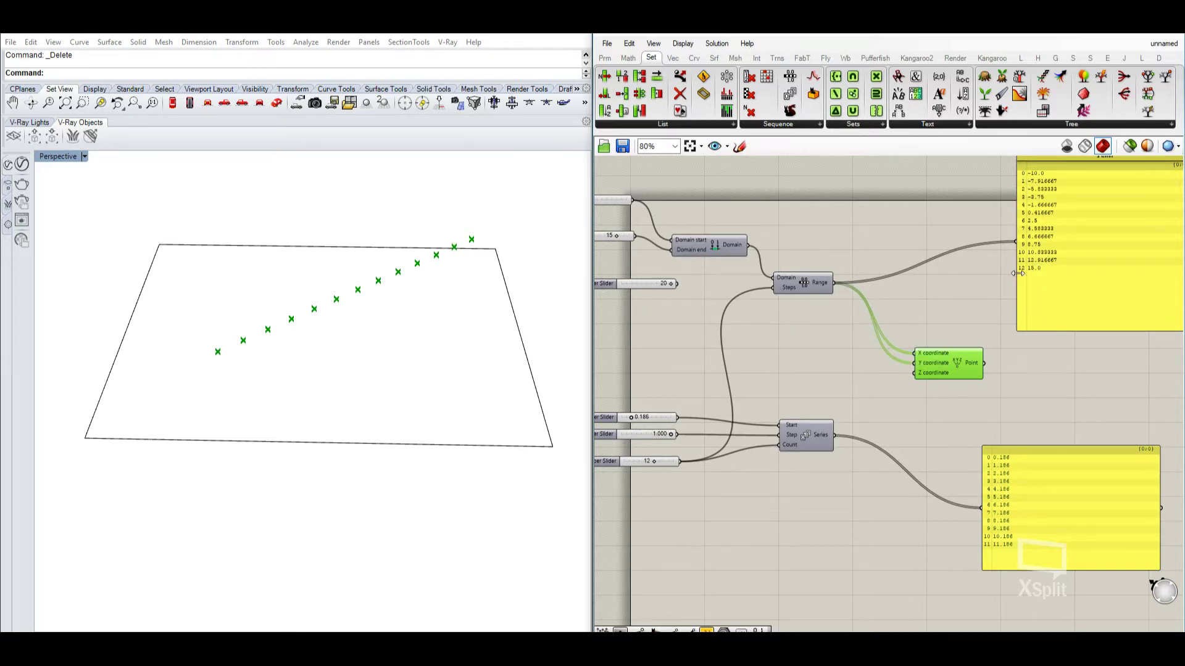
double_click(702, 334)
text(subtract)
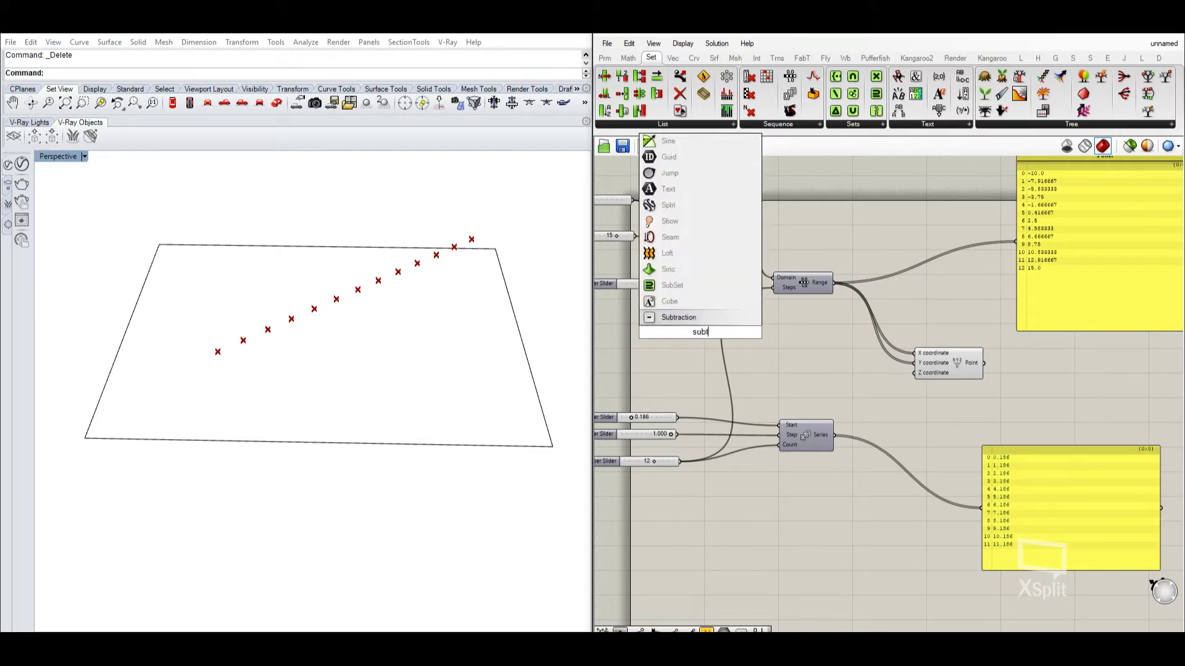
click(685, 320)
scroll(681, 321, up, 1)
right_drag(689, 322, 736, 314)
- Add a number slider of 1, wire the Count slider to A and the new slider to B, and connect Result to Range's Steps
double_click(655, 311)
text(1)
key(Return)
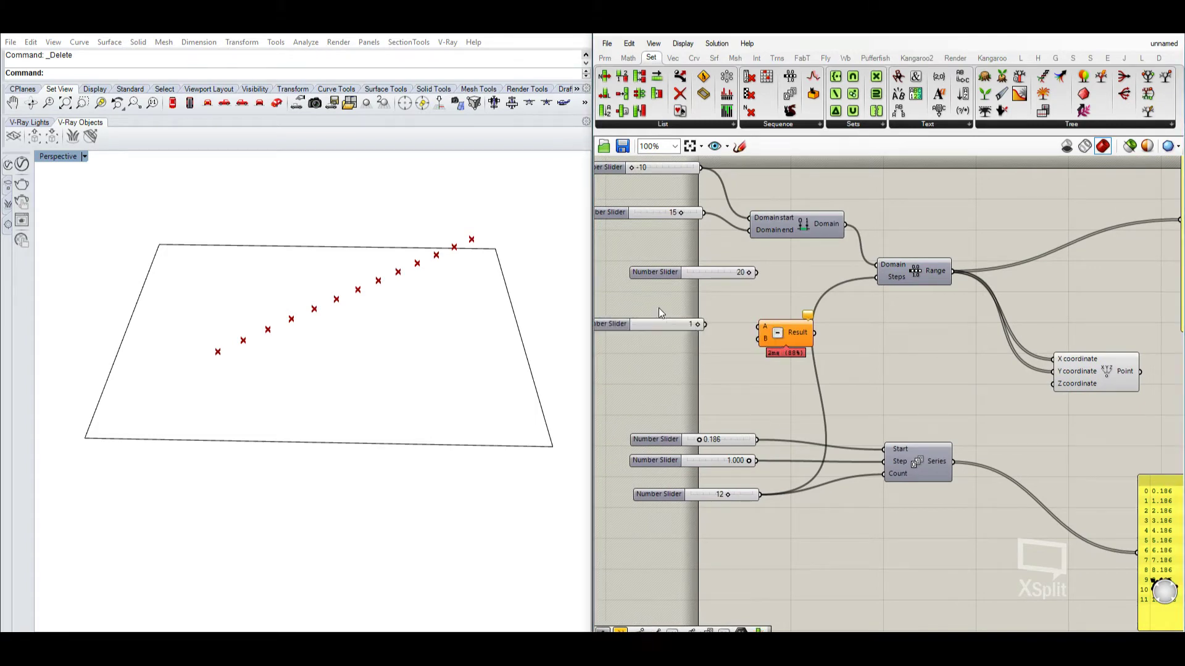
drag(763, 495, 759, 327)
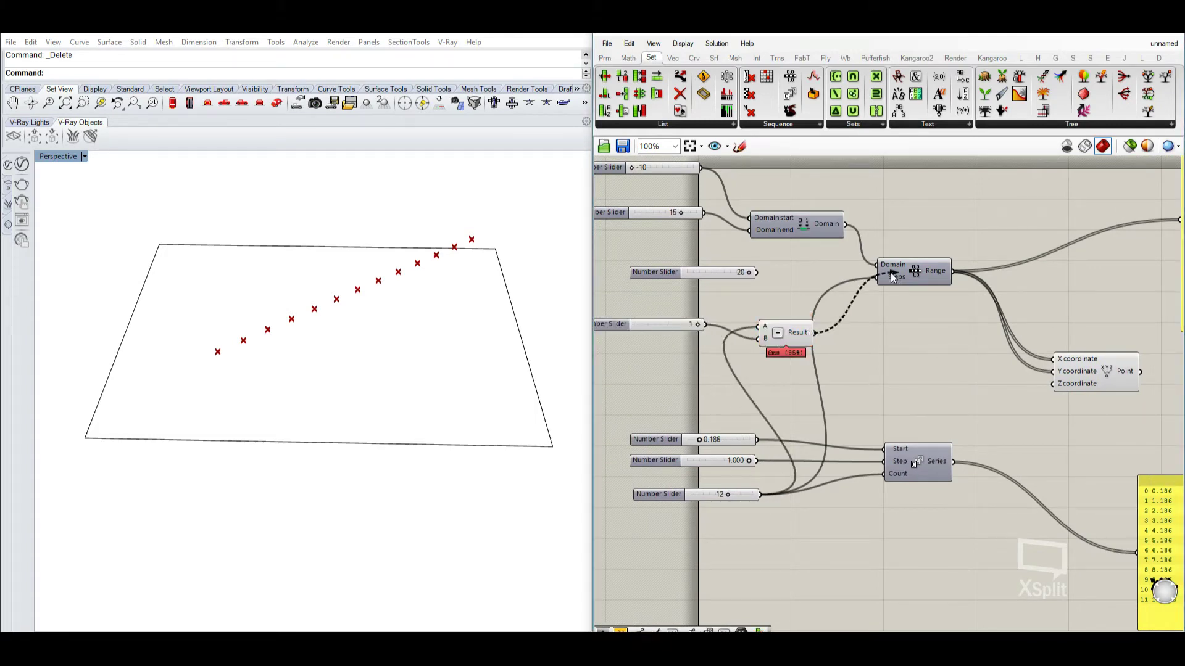
drag(871, 279, 814, 333)
- Compare the Range and Series output lists and check the points made by Construct Point
right_drag(873, 328, 666, 349)
scroll(667, 349, down, 1)
right_drag(883, 293, 845, 301)
right_drag(795, 359, 901, 339)
scroll(824, 348, up, 1)
scroll(870, 369, down, 1)
scroll(882, 395, up, 3)
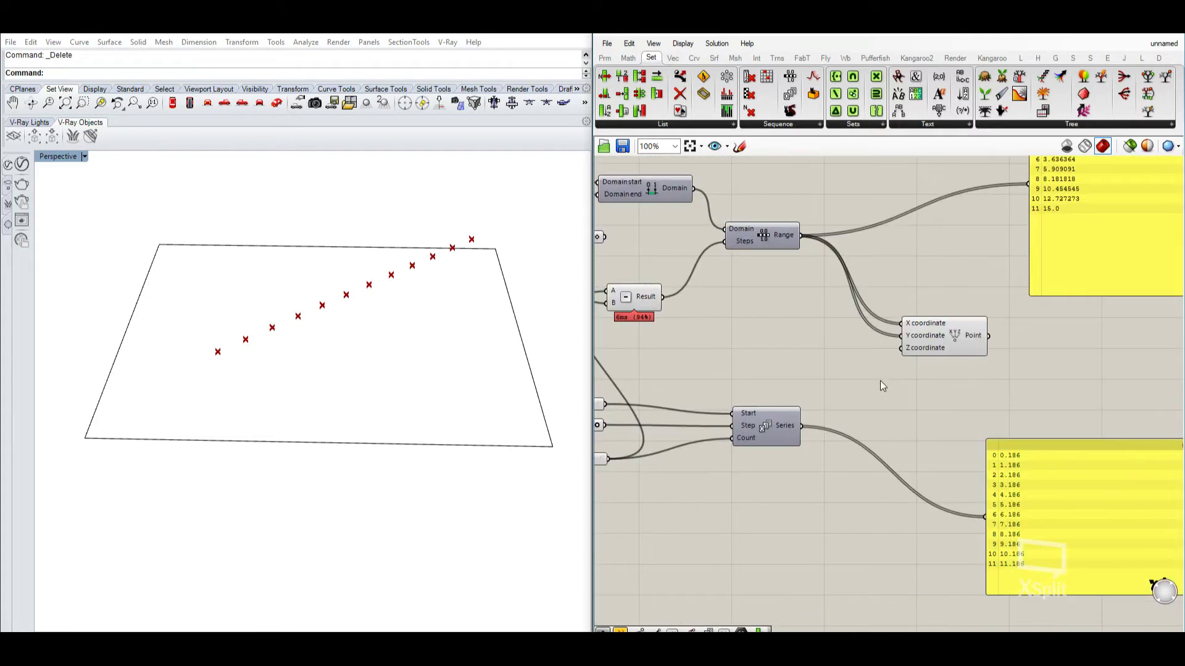
click(926, 349)
drag(926, 347, 925, 341)
mouse_move(926, 341)
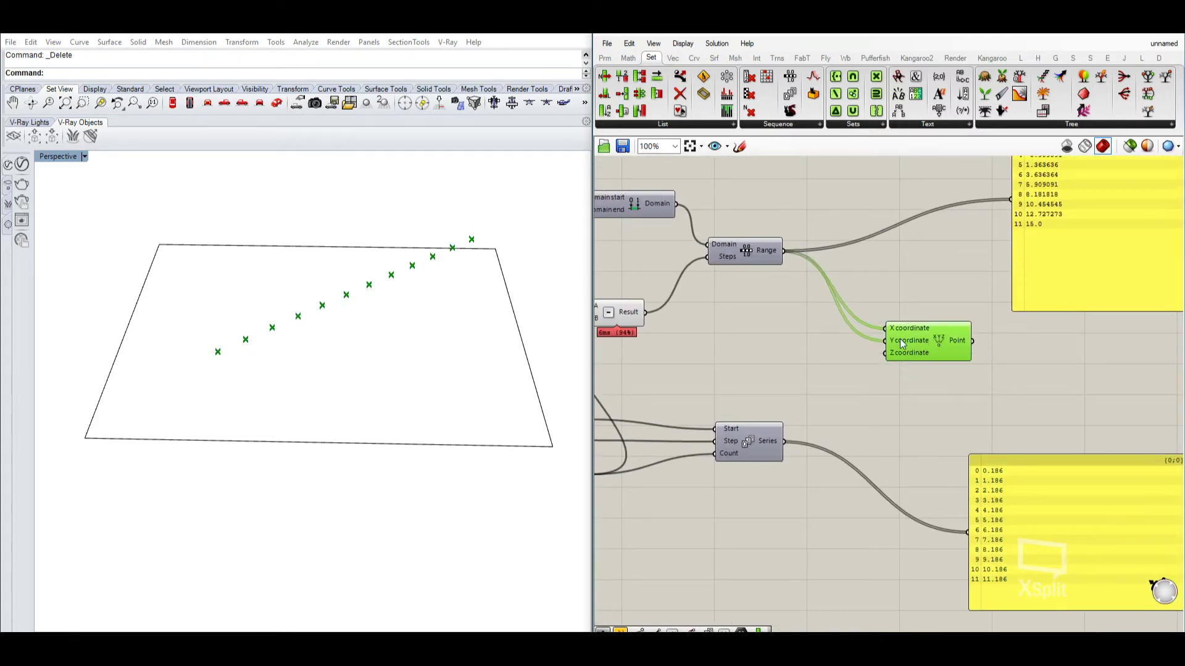
- Duplicate Construct Point beside Series and connect the Series output to the copy's X and Y coordinates
right_drag(919, 325, 918, 288)
alt+drag(942, 313, 937, 436)
drag(784, 404, 863, 433)
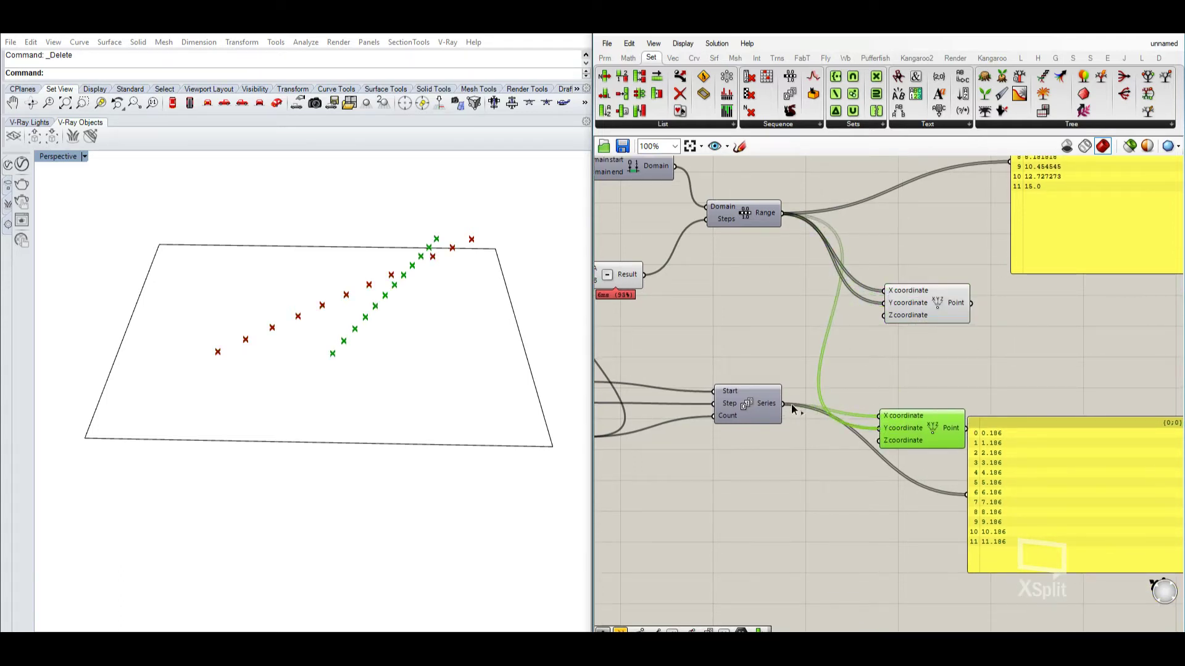
drag(792, 409, 792, 408)
right_drag(405, 300, 375, 320)
- Add a number slider of 10 and connect it to the Z coordinate of the Series Construct Point
click(783, 502)
double_click(782, 501)
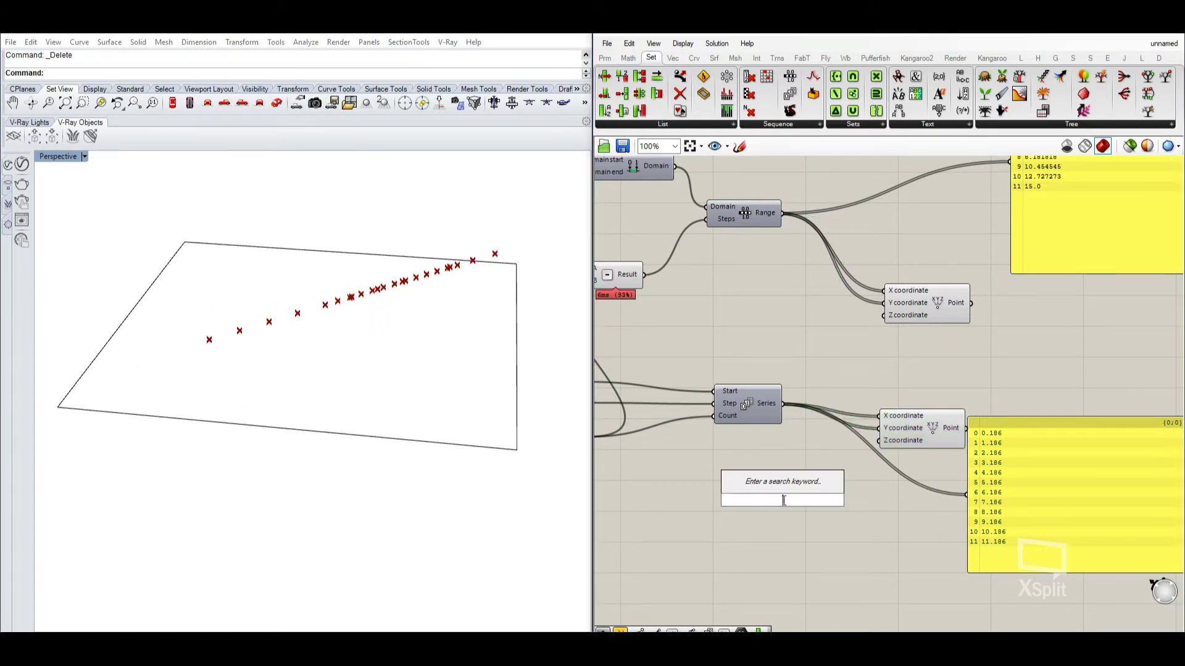
text(10)
key(Return)
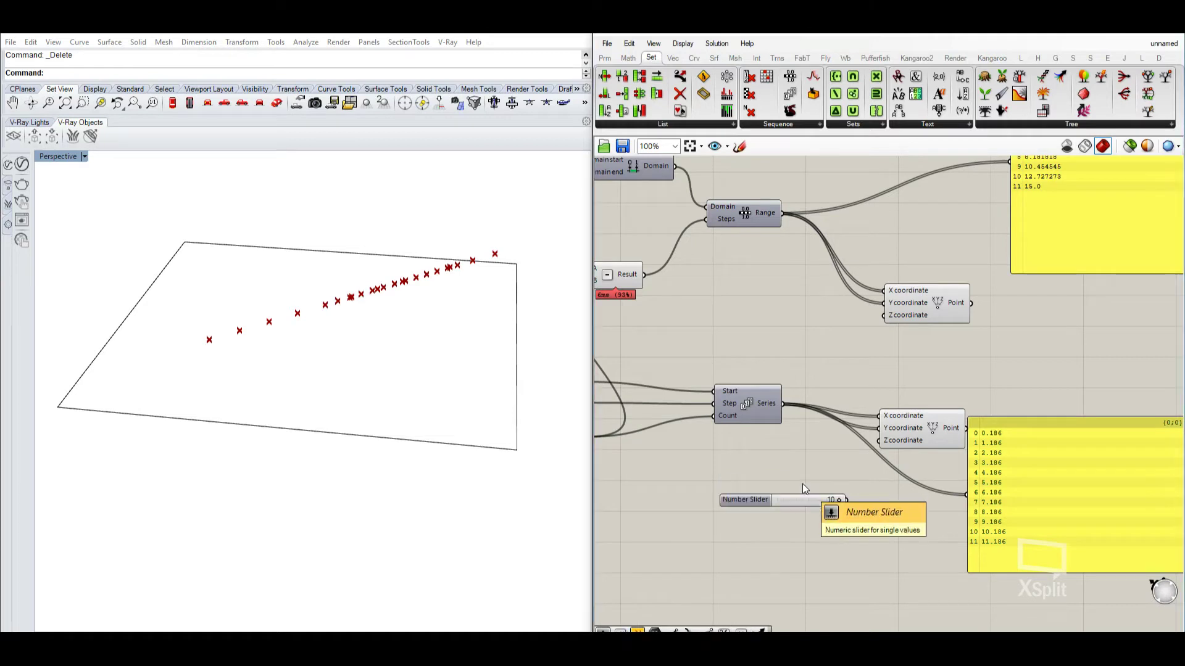
drag(847, 500, 879, 441)
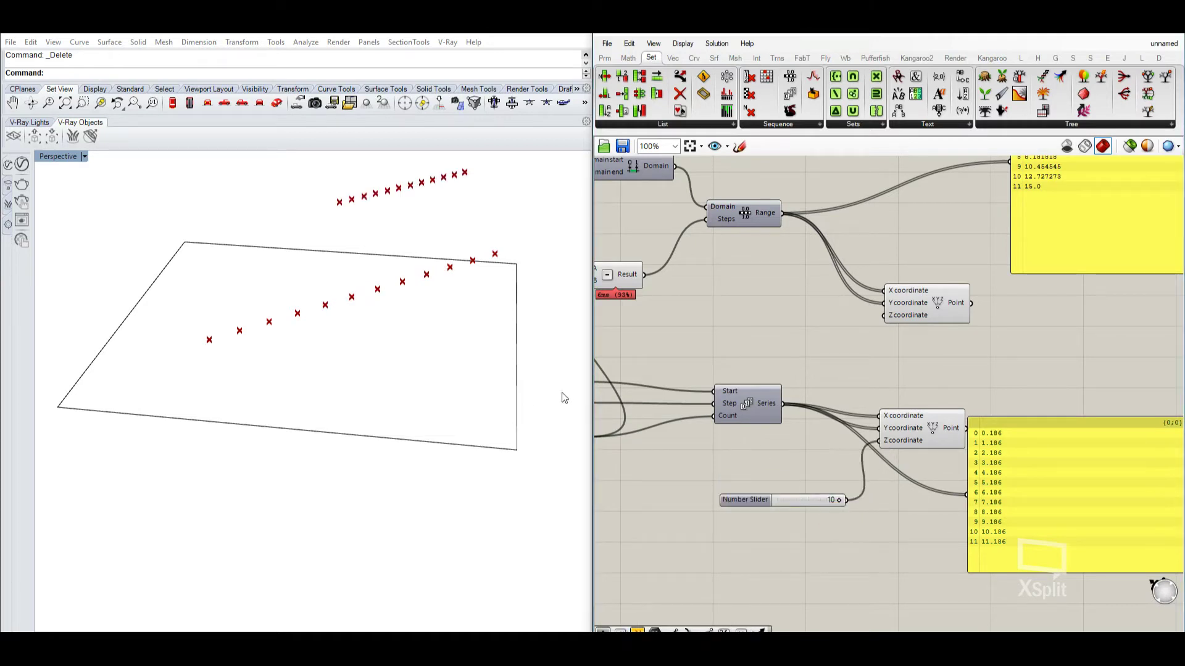
- Set the Z coordinate slider's upper limit to 20 and its value to 12
double_click(748, 500)
click(756, 534)
text(20)
key(Return)
click(754, 618)
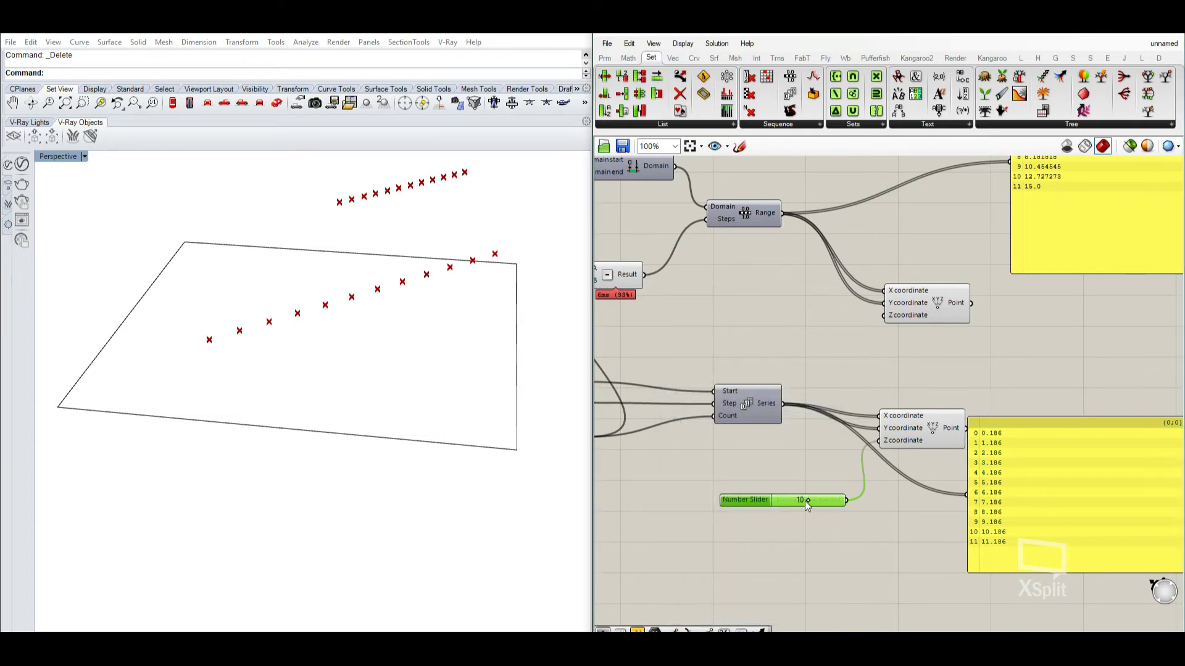
drag(807, 503, 813, 503)
- View both rows of points and move the Series output panel away from its Construct Point
right_drag(455, 250, 398, 370)
right_drag(1080, 416, 973, 380)
scroll(973, 380, down, 1)
drag(966, 413, 1038, 457)
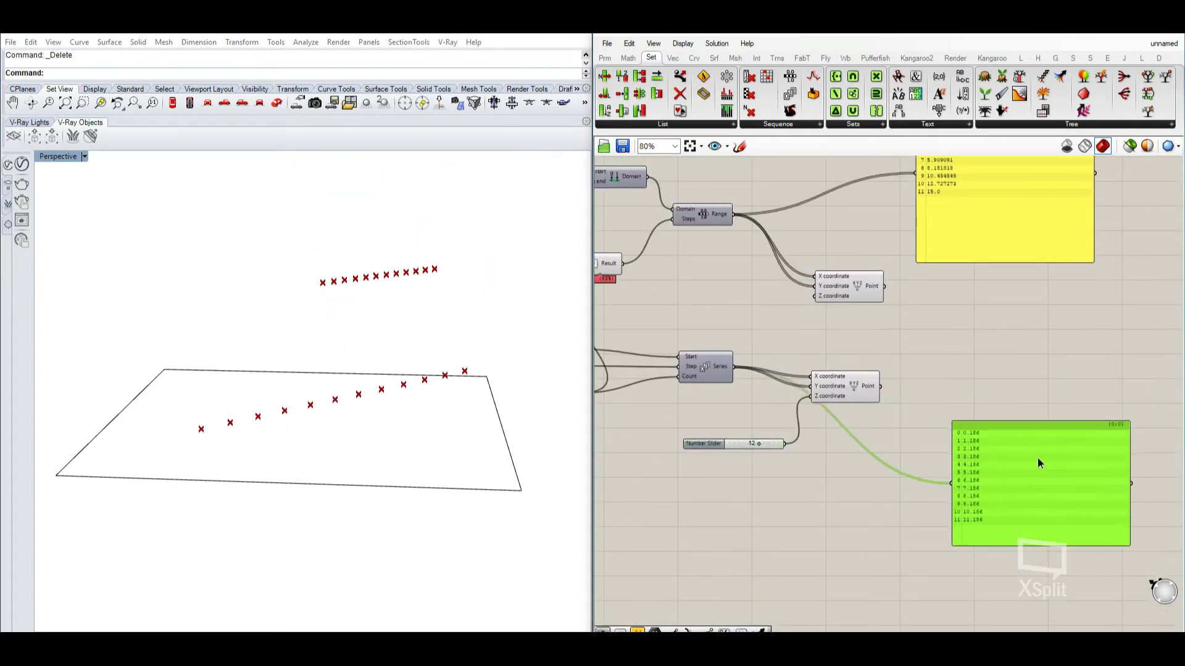
- Add a Line component with the Range points as Start Point and the raised Series points as End Point
click(950, 357)
double_click(950, 356)
text(line)
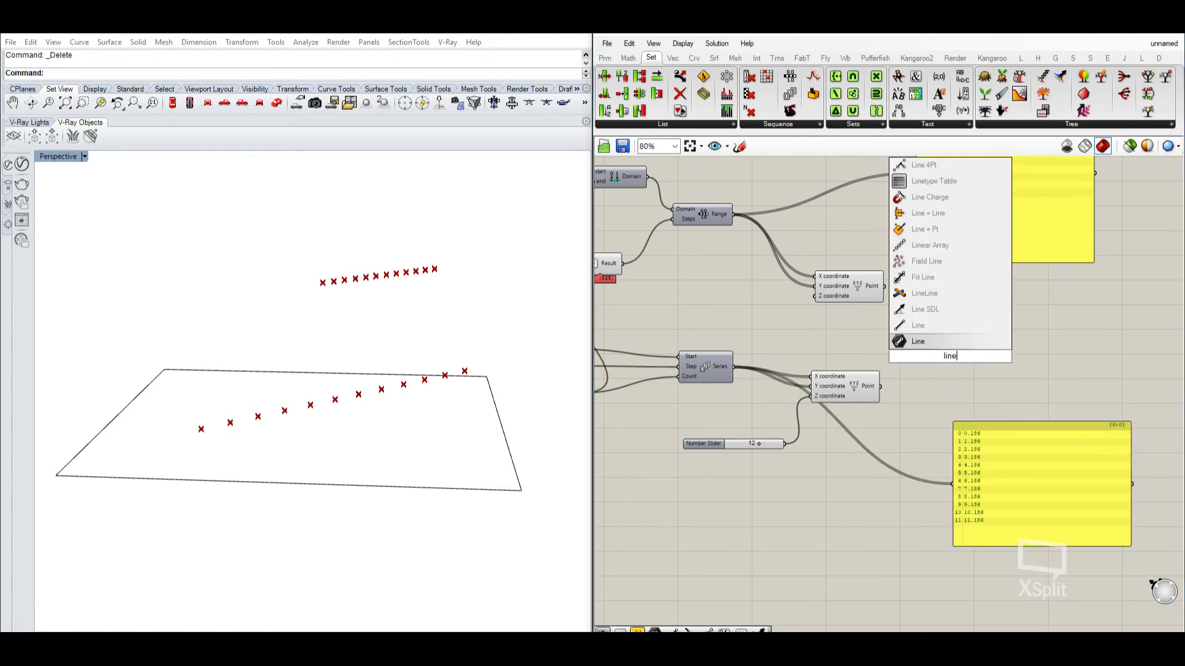
click(968, 345)
drag(922, 361, 886, 395)
drag(921, 352, 884, 286)
right_drag(359, 361, 318, 365)
- Set the Series step slider to 0.840 and view the change in the lines
right_drag(760, 435, 938, 473)
scroll(716, 412, up, 3)
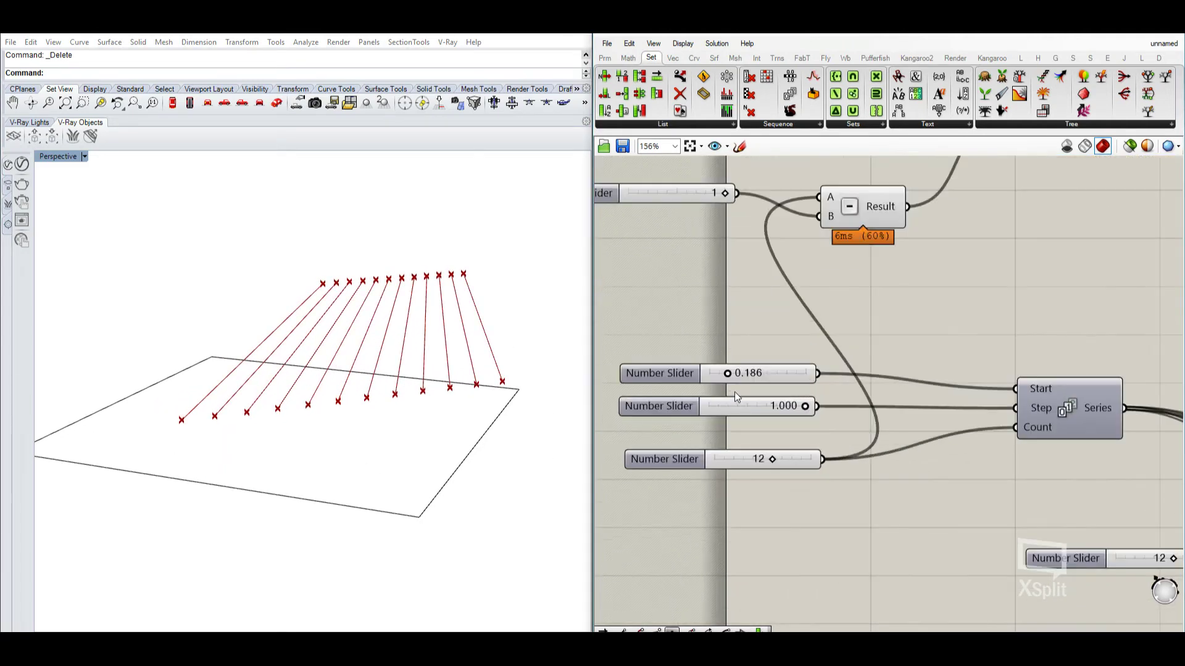
mouse_move(727, 375)
mouse_down()
mouse_move(757, 372)
mouse_move(728, 379)
mouse_up()
mouse_move(803, 412)
mouse_down()
mouse_move(730, 409)
mouse_move(790, 408)
mouse_up()
right_drag(552, 399, 515, 404)
- Try a Domain end of 12 and a Domain start of 0 for the Range points
scroll(849, 401, down, 4)
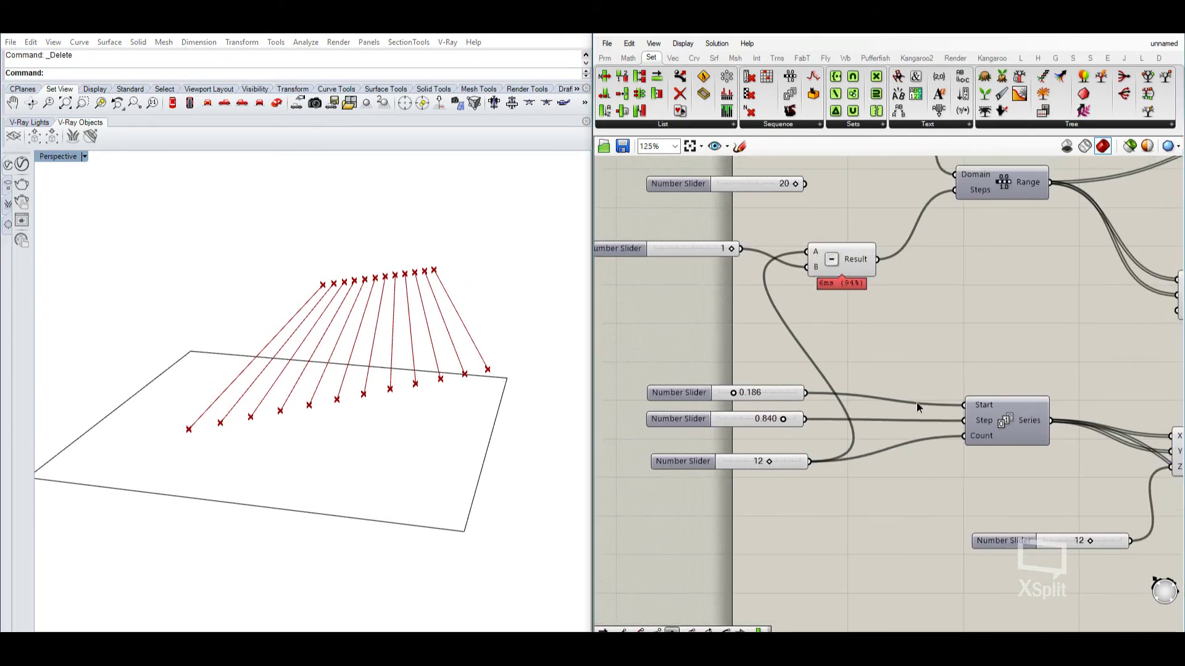
scroll(765, 302, up, 3)
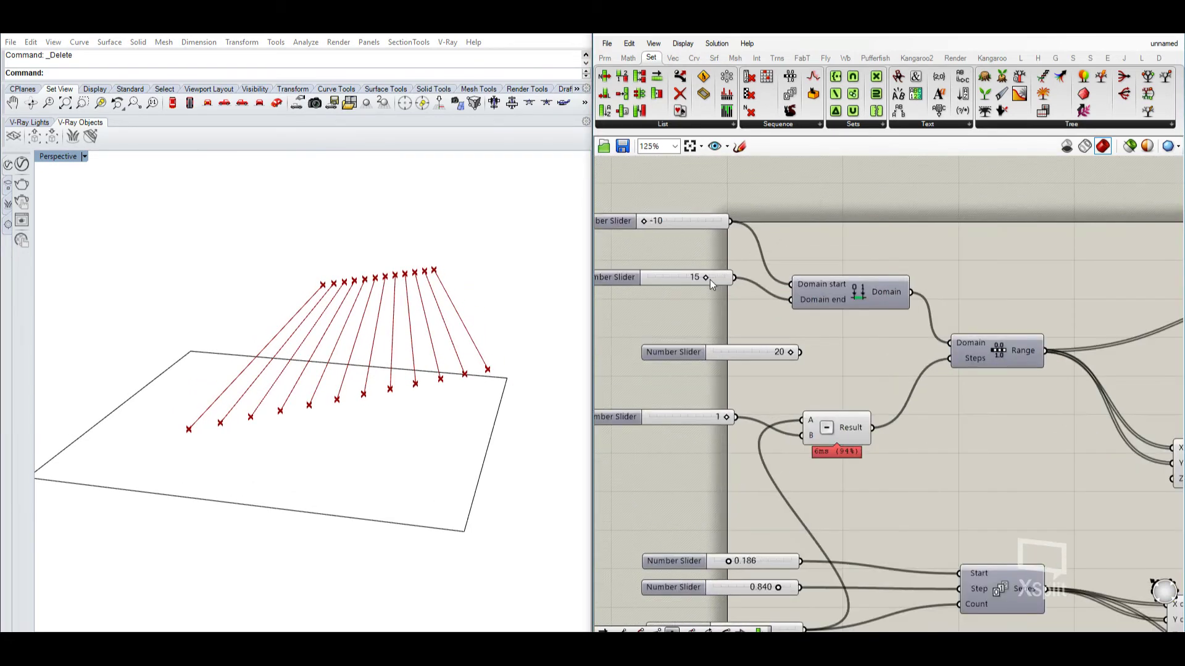
drag(709, 278, 698, 278)
drag(647, 220, 679, 238)
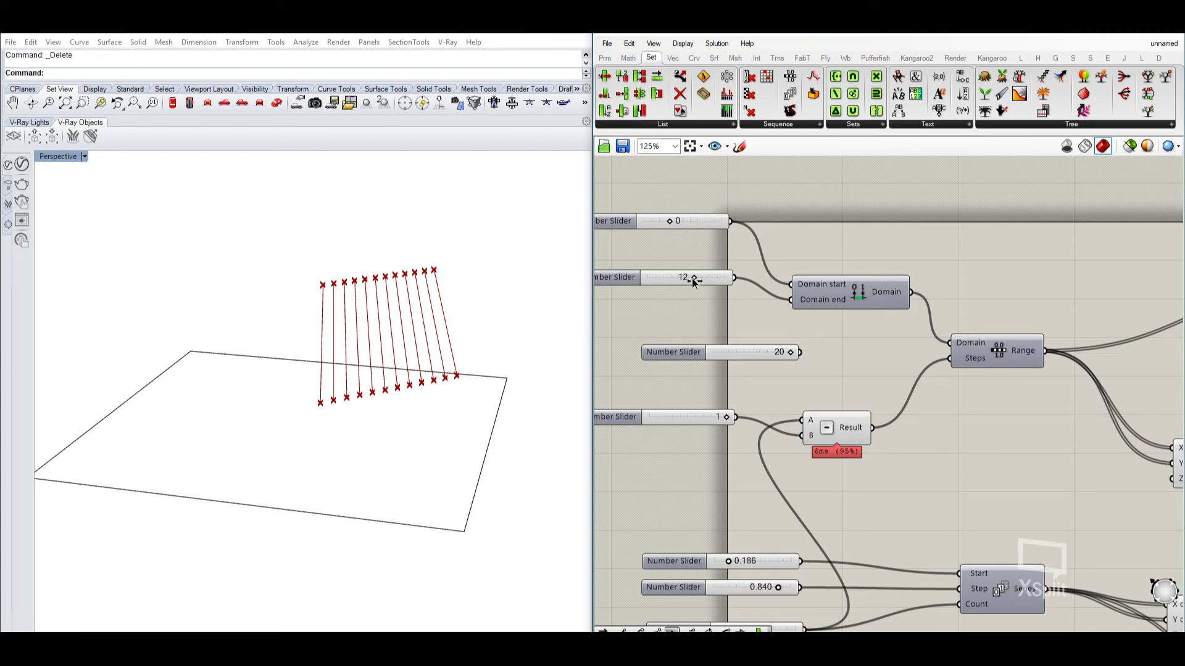
- Set the Domain end slider to 16 and the Domain start slider to -10
mouse_move(692, 281)
mouse_down()
mouse_move(651, 277)
mouse_move(710, 277)
mouse_up()
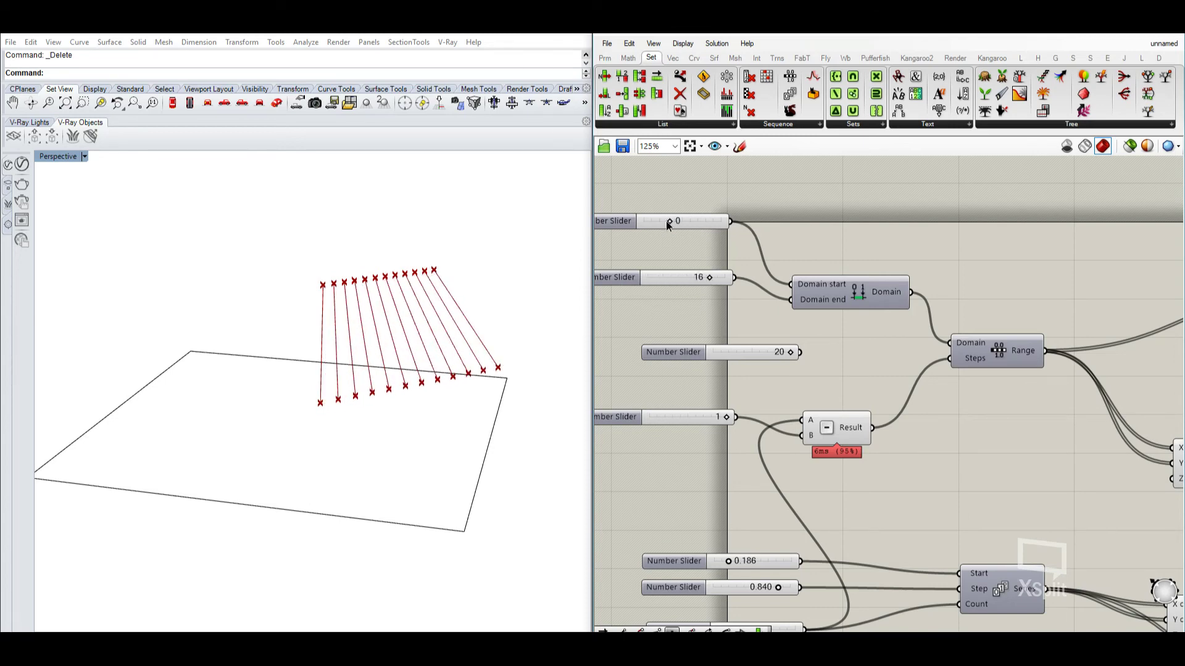
drag(667, 226, 637, 225)
right_drag(224, 355, 276, 329)
- Turn off the preview of both Construct Point components so that only the lines are displayed
scroll(1049, 369, down, 1)
right_drag(1050, 370, 762, 248)
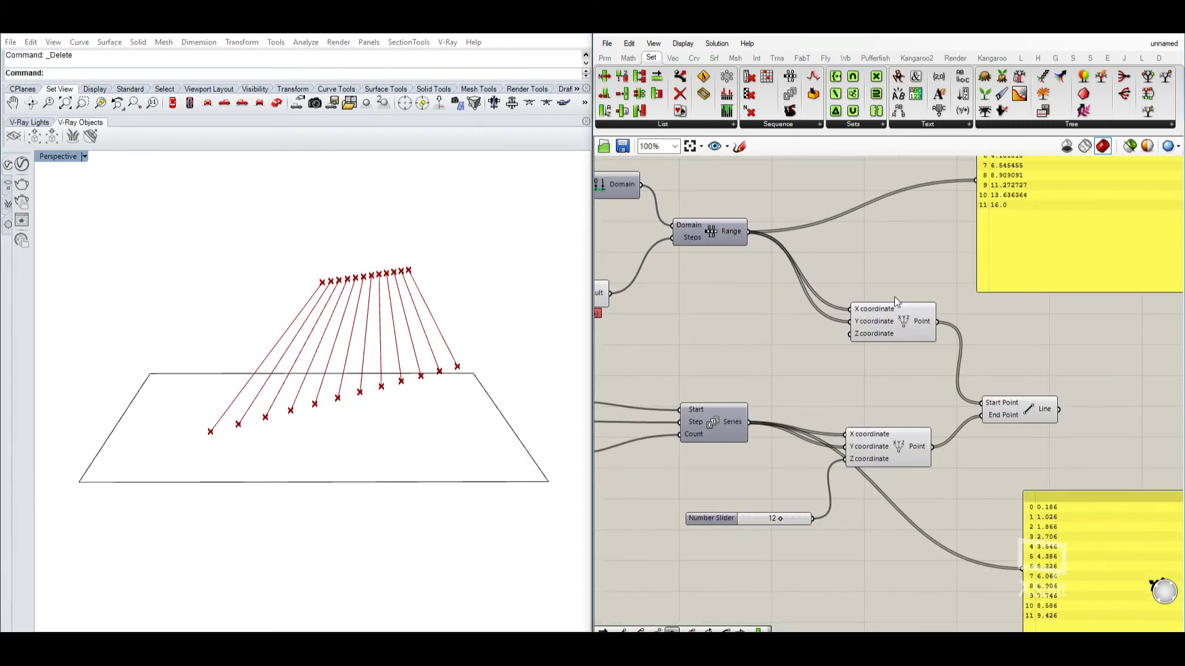
scroll(928, 308, down, 1)
drag(931, 283, 890, 420)
middle_click(898, 414)
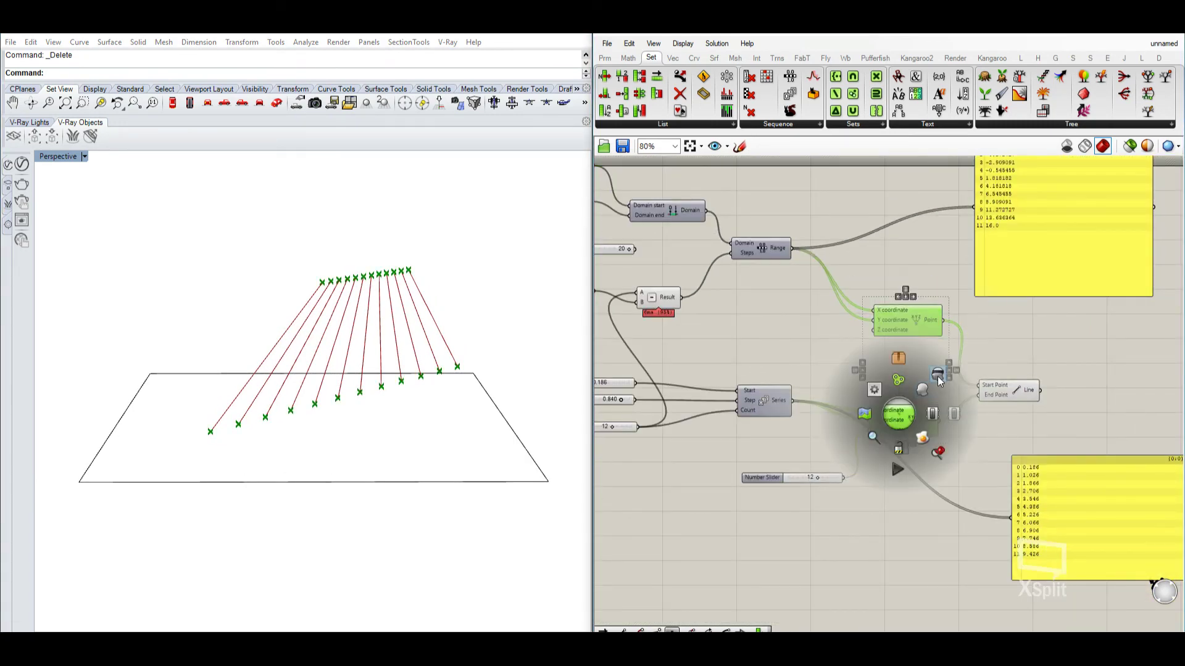
click(937, 376)
click(826, 342)
right_drag(973, 355, 969, 383)
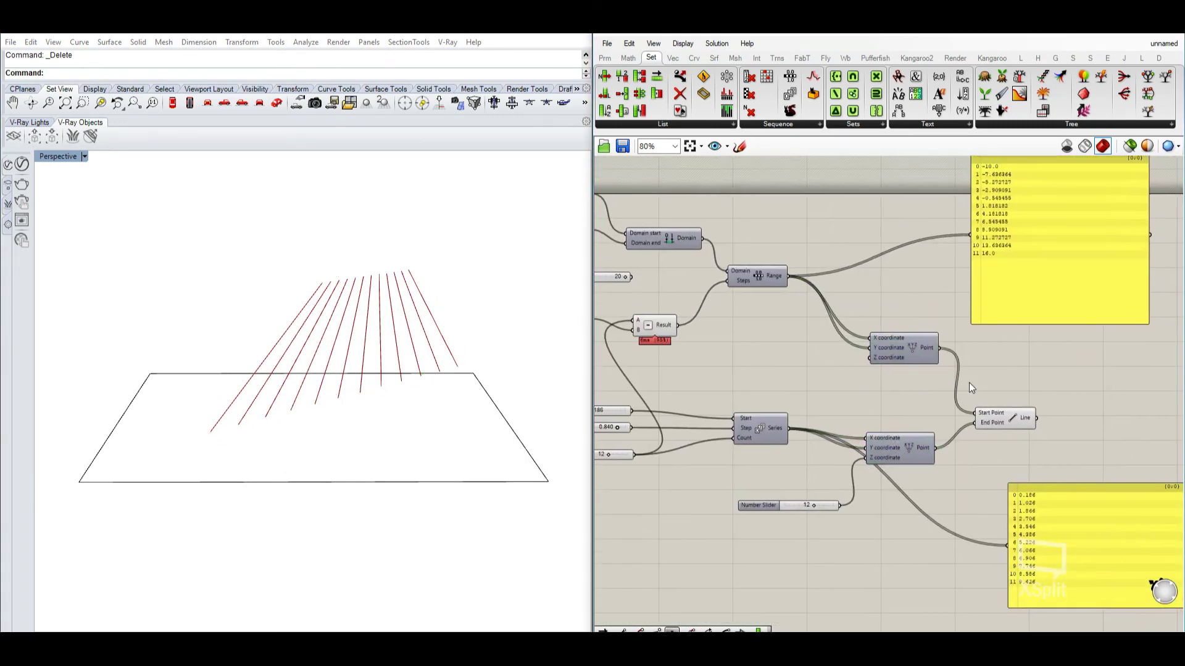